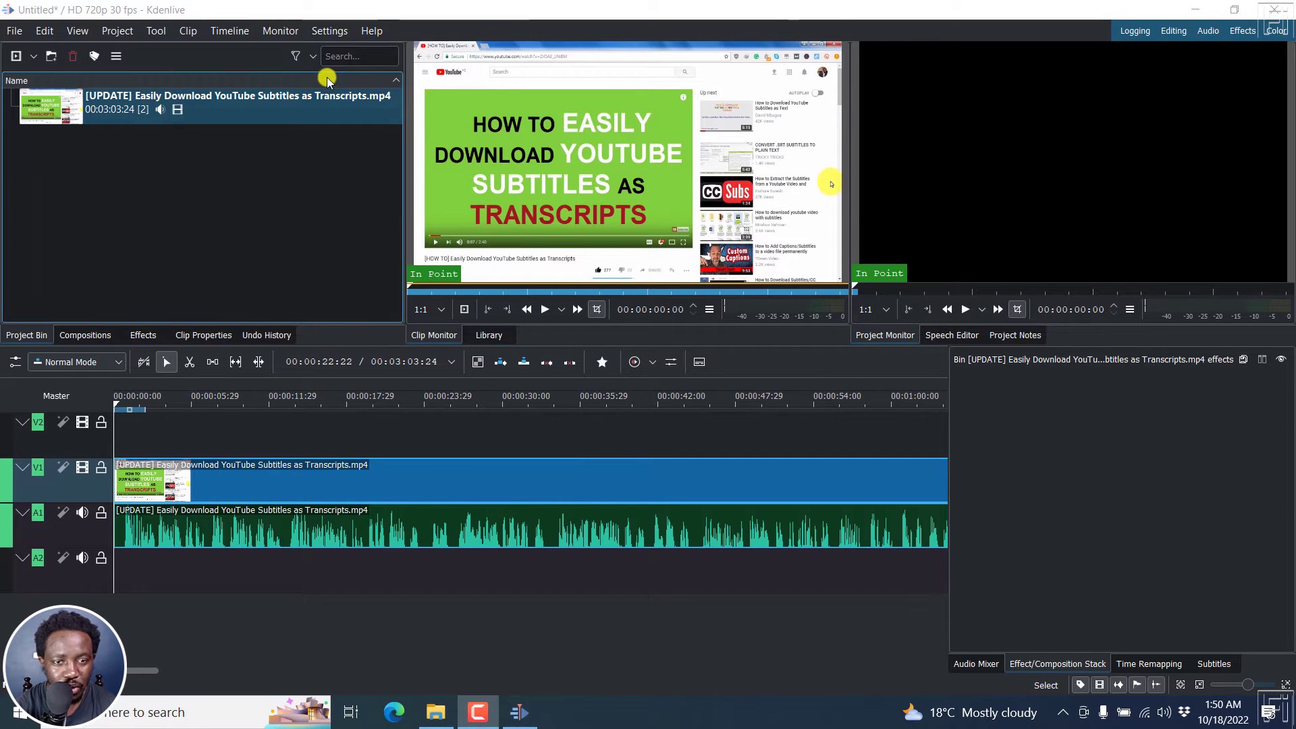
Open Configure Kdenlive, glance at Misc and Project Defaults, and settle on Speech To Text.
{"action": "left_click", "coordinate": [328, 34]}
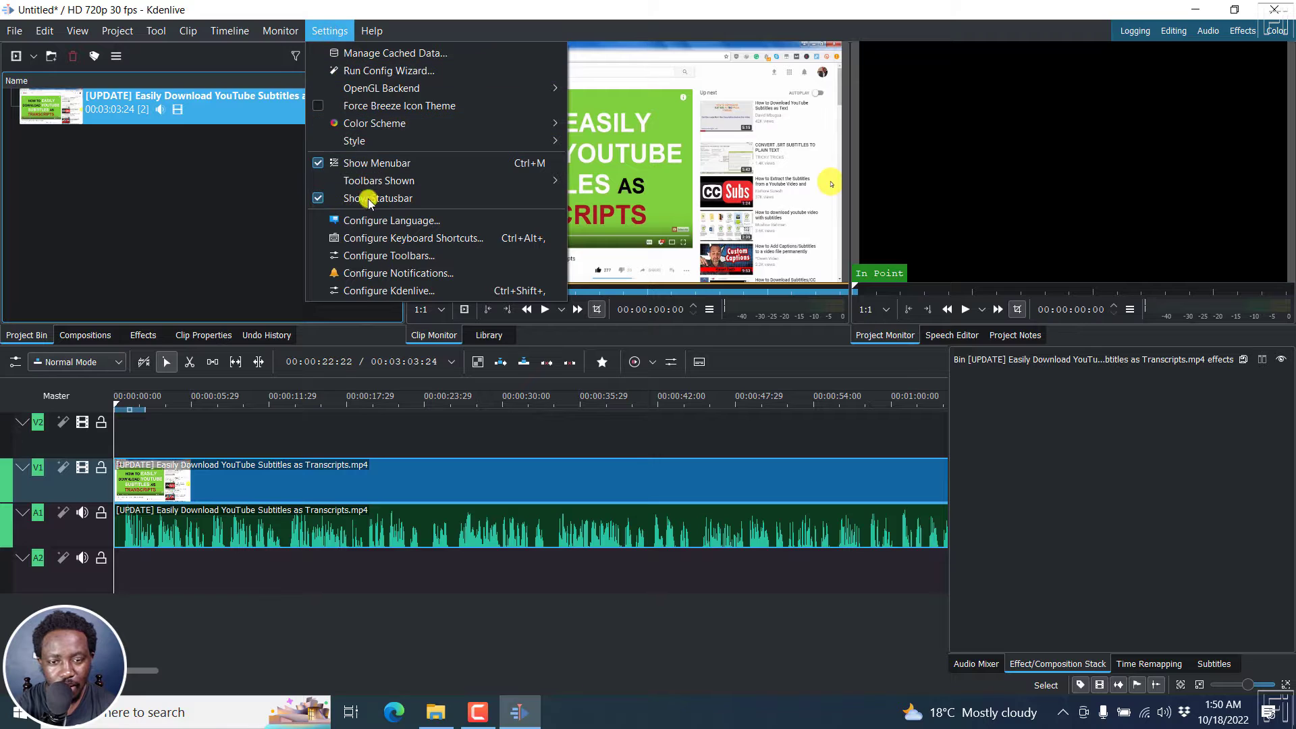
{"action": "left_click", "coordinate": [391, 292]}
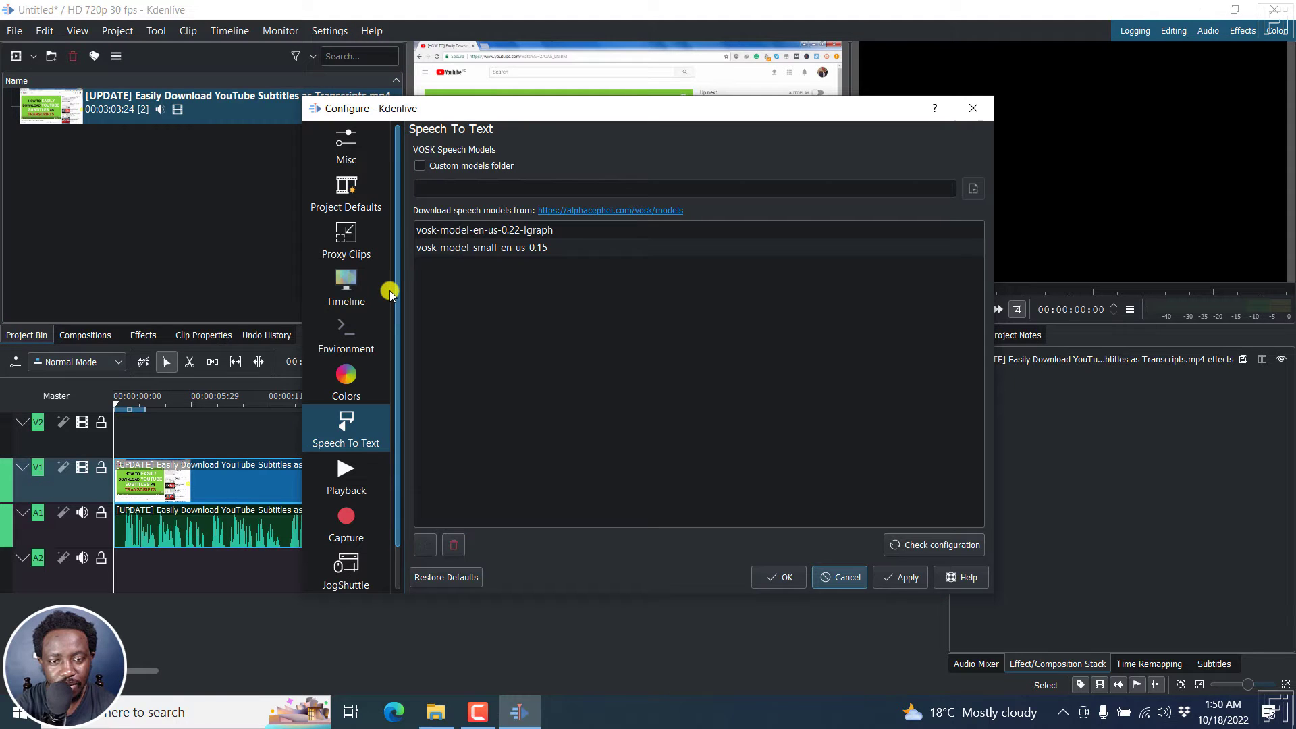
{"action": "left_click", "coordinate": [345, 427]}
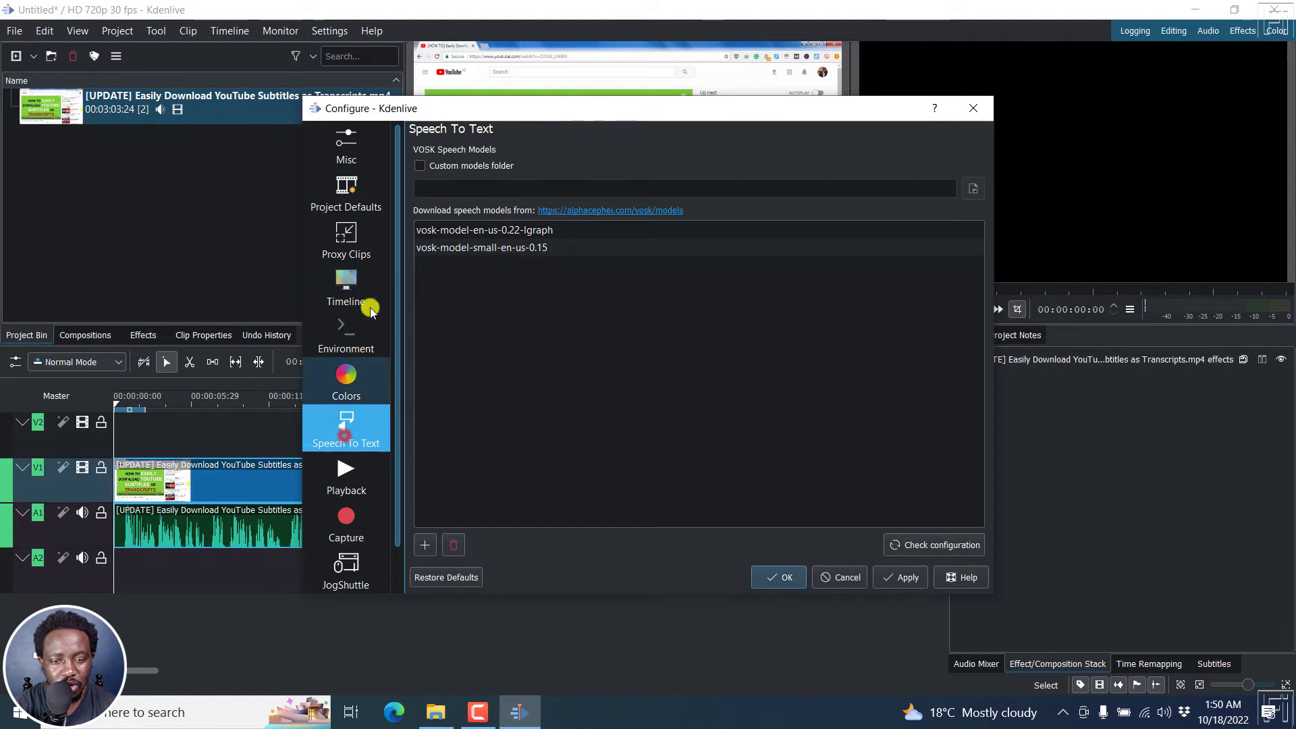
{"action": "left_click", "coordinate": [355, 153]}
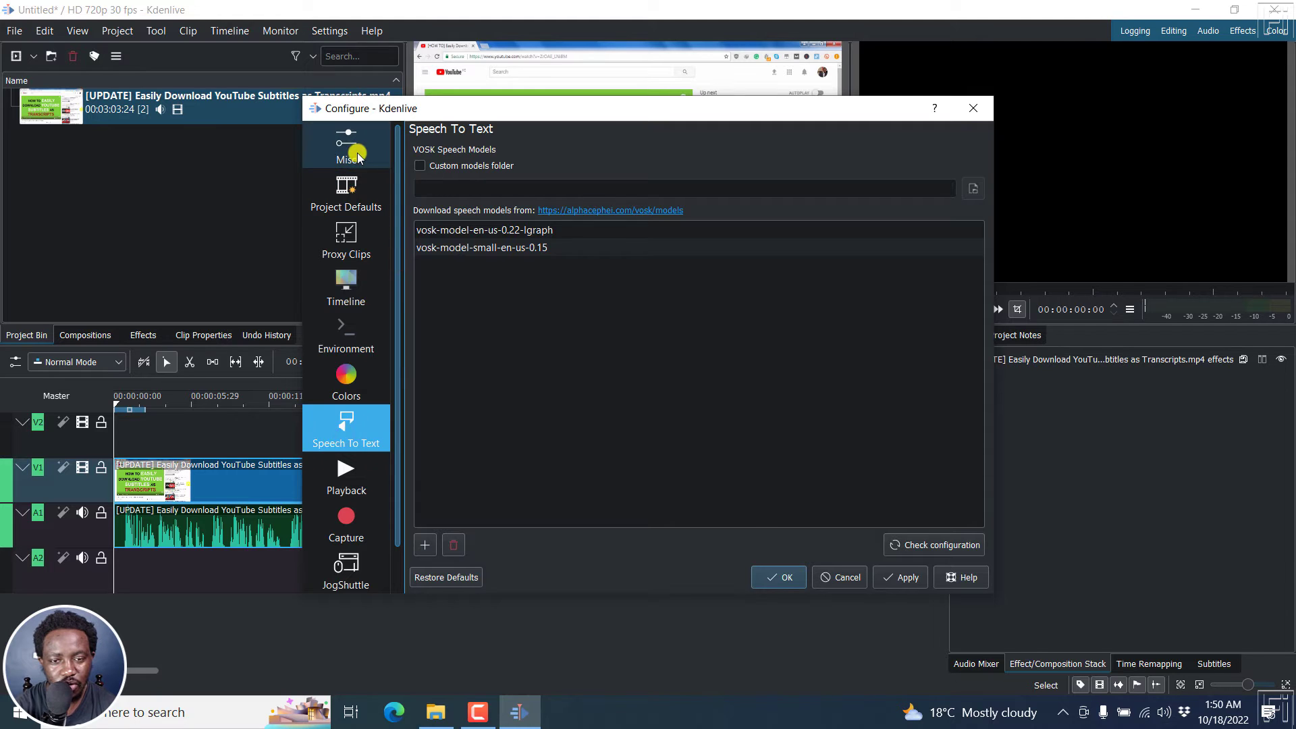
{"action": "left_click", "coordinate": [344, 213]}
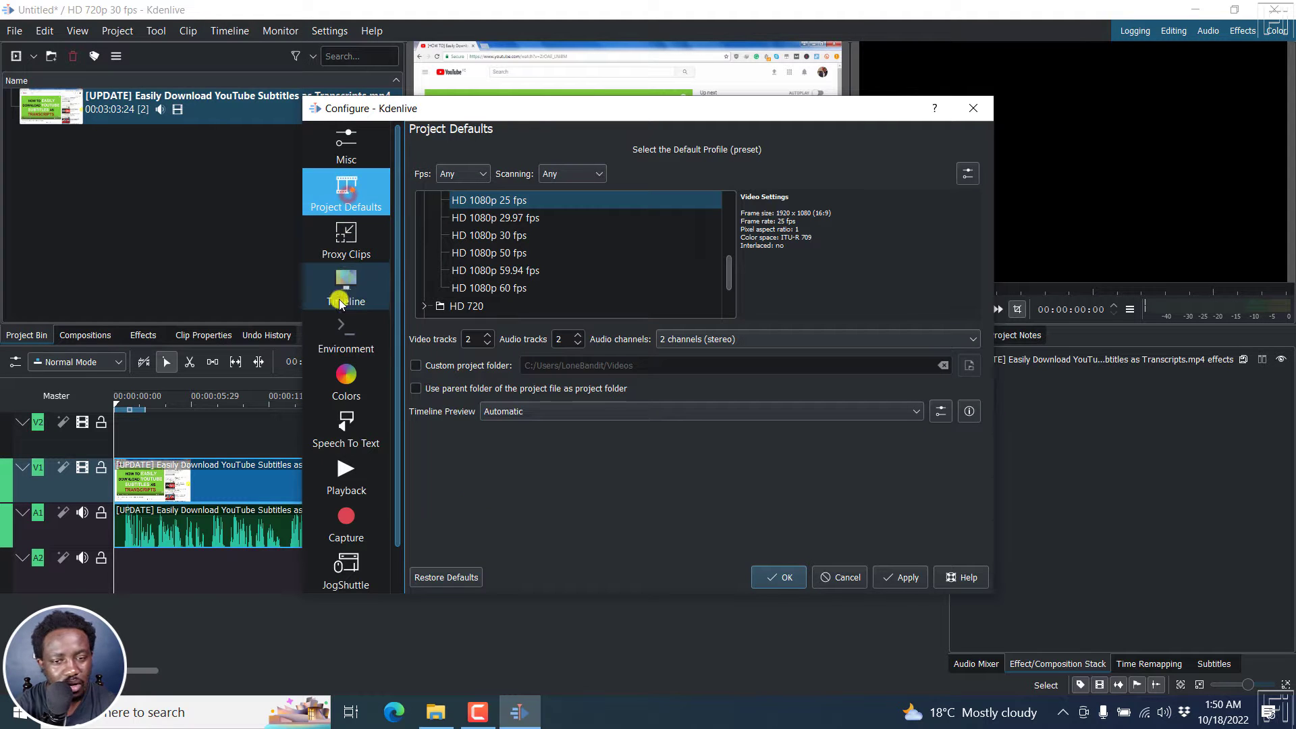
{"action": "left_click", "coordinate": [344, 432]}
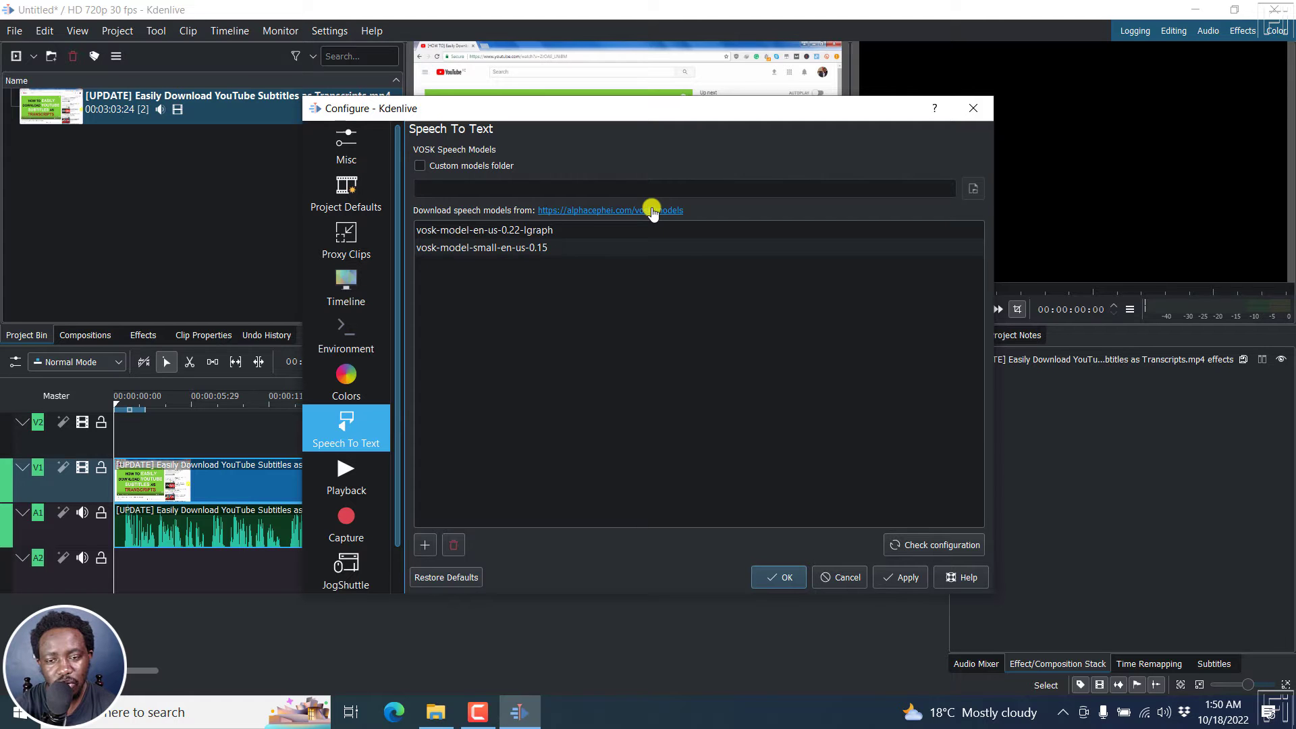
Open the alphacephei.com/vosk/models page and scroll down to the English models table.
{"action": "left_click", "coordinate": [603, 209]}
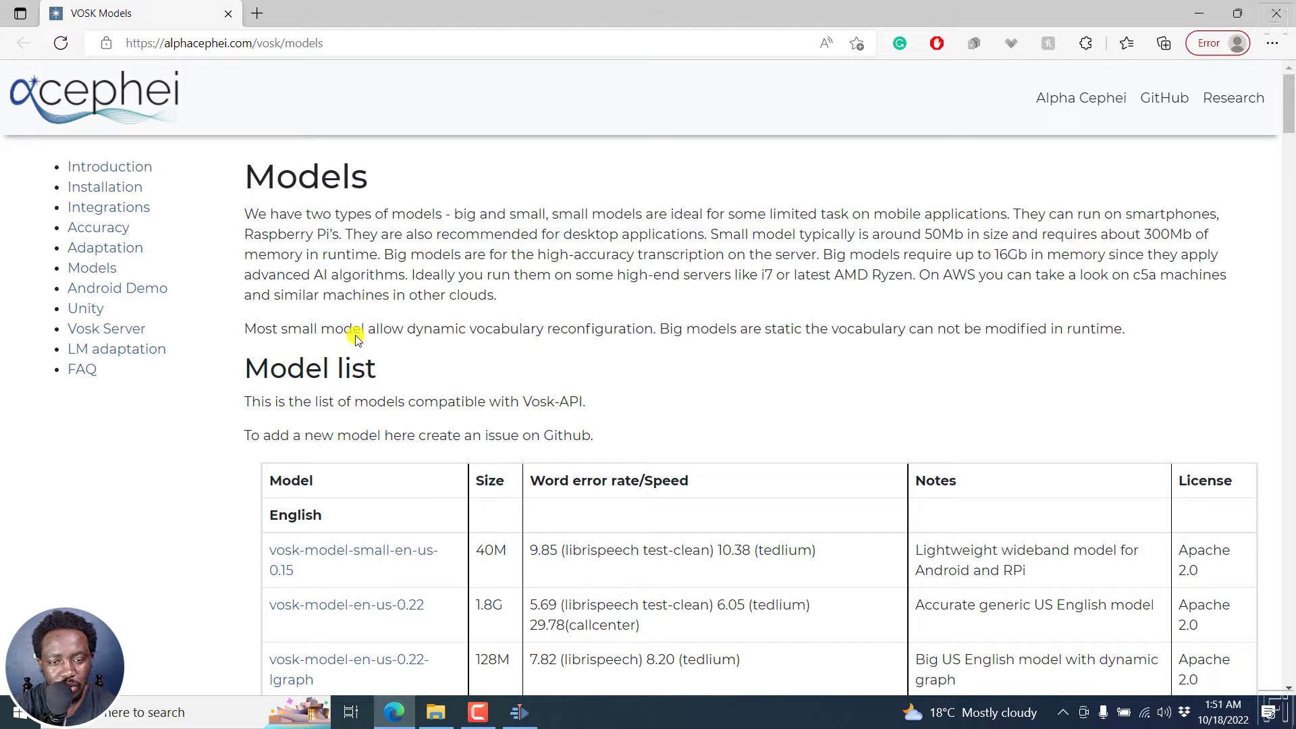
{"action": "left_click_drag", "start_coordinate": [287, 214], "coordinate": [480, 214]}
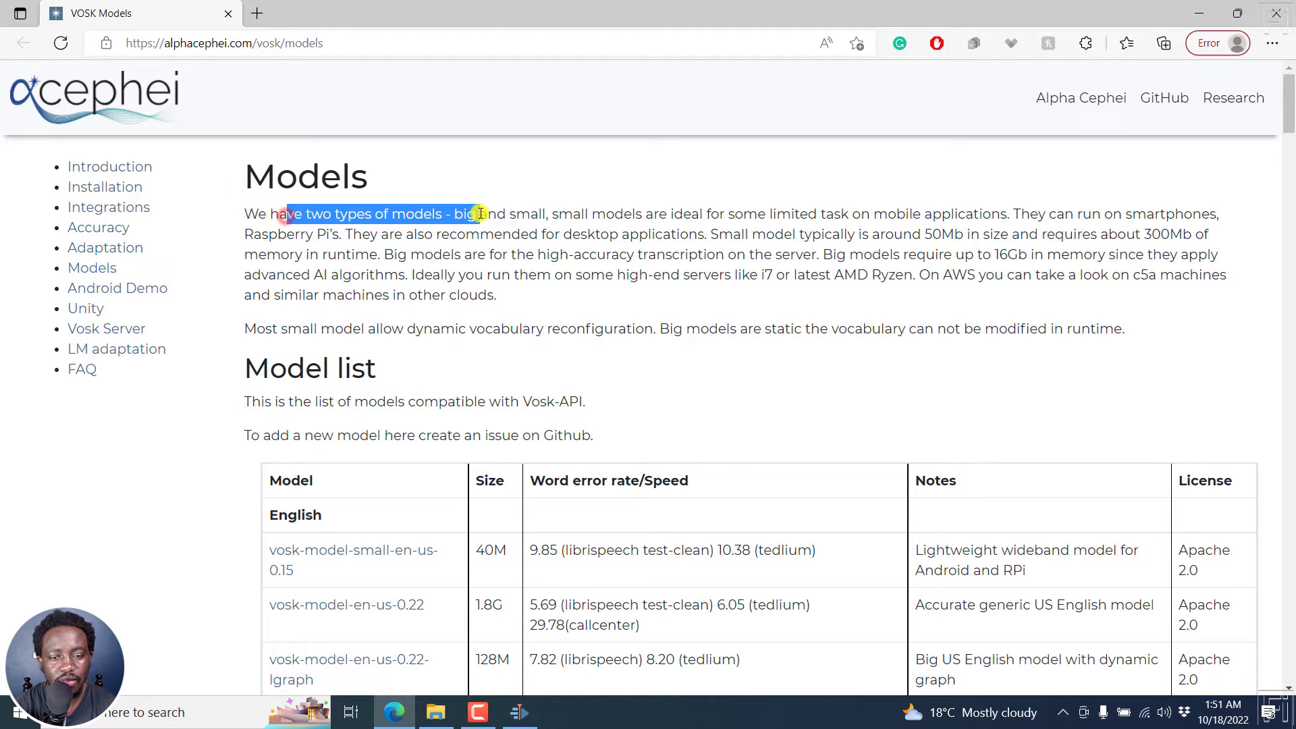
{"action": "left_click", "coordinate": [460, 213]}
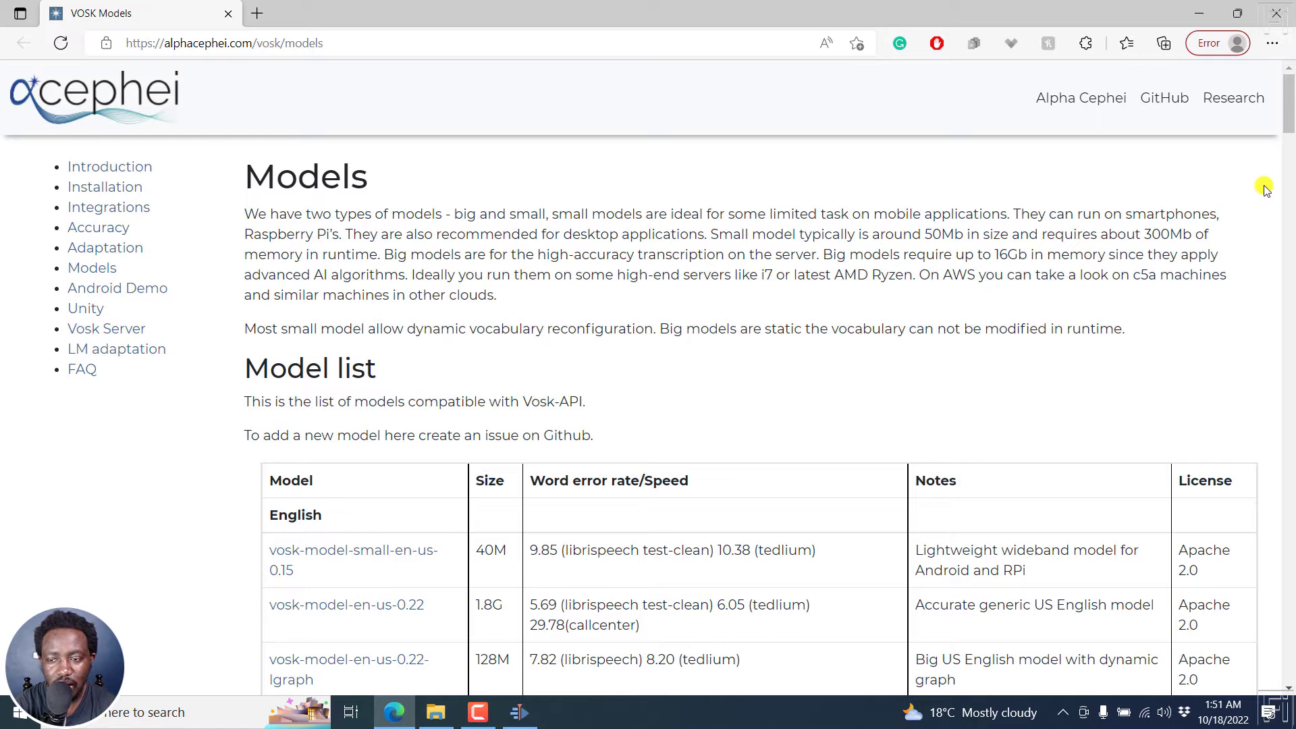
{"action": "left_click_drag", "start_coordinate": [1289, 103], "coordinate": [1290, 129]}
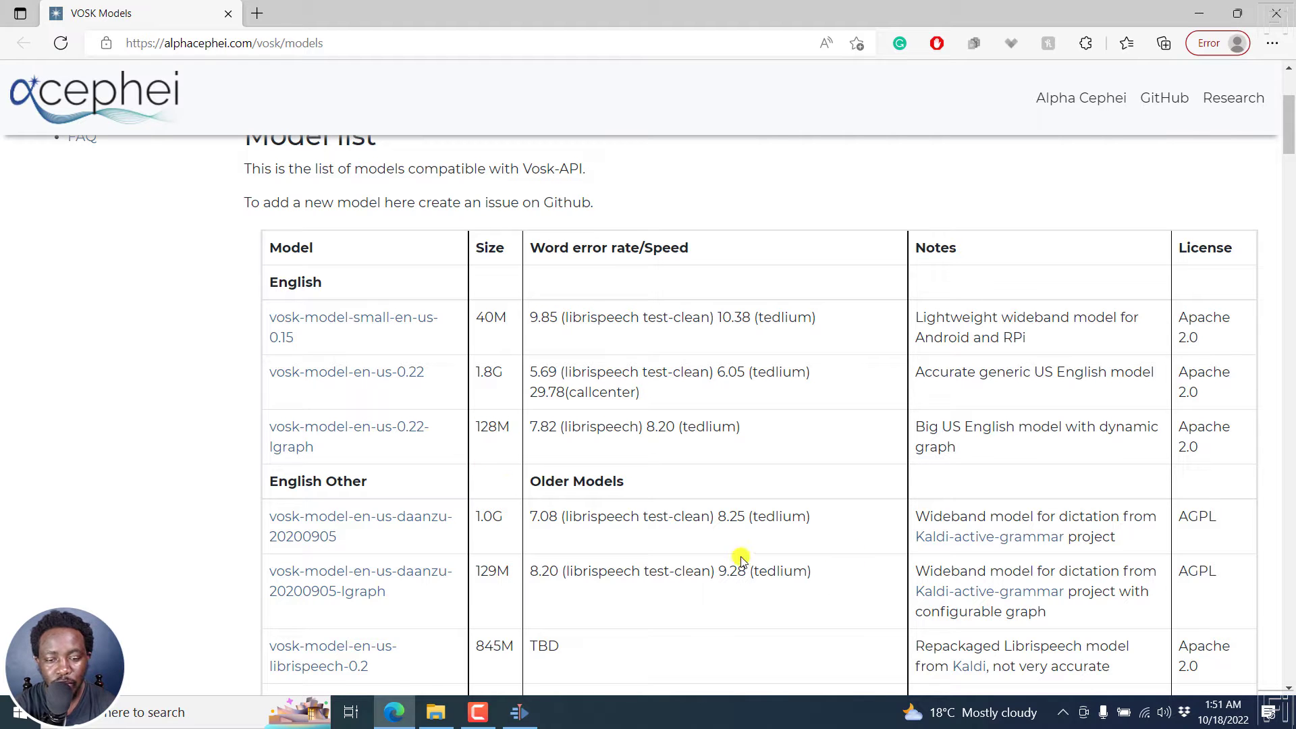
{"action": "left_click", "coordinate": [1291, 164]}
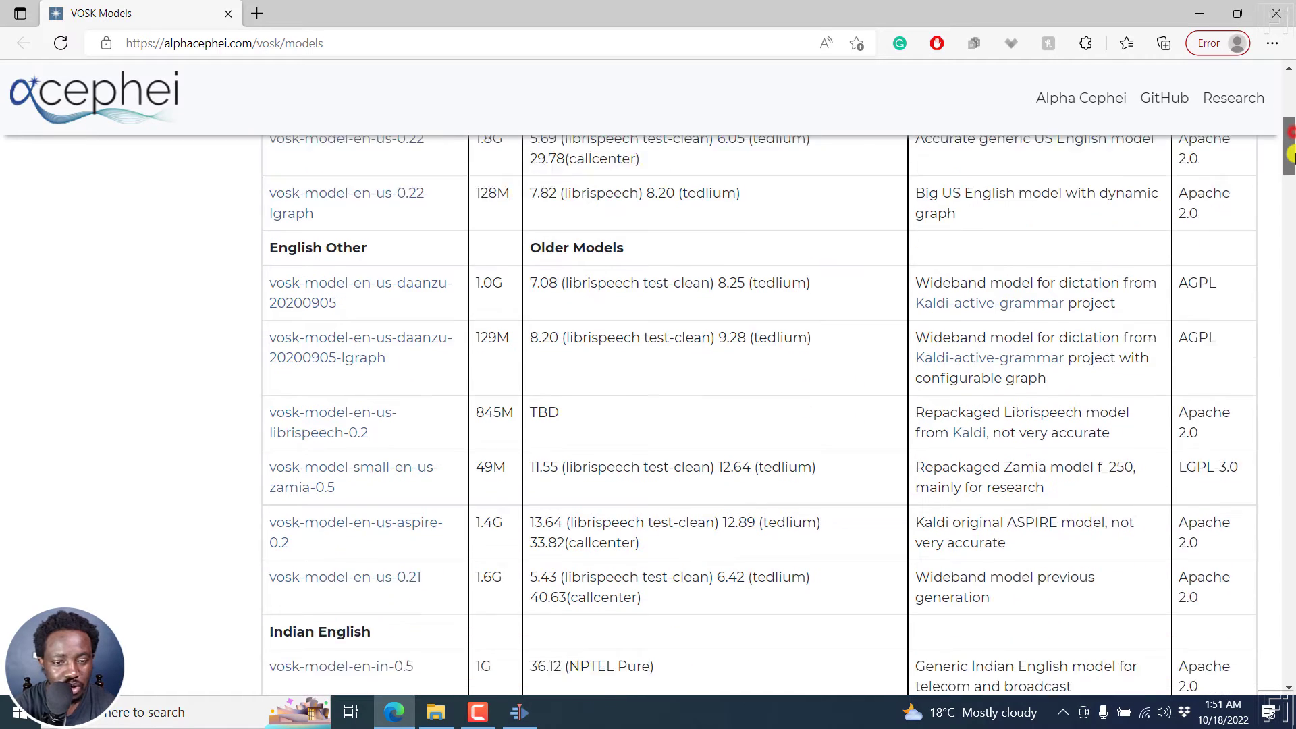
{"action": "left_click_drag", "start_coordinate": [1291, 179], "coordinate": [1291, 132]}
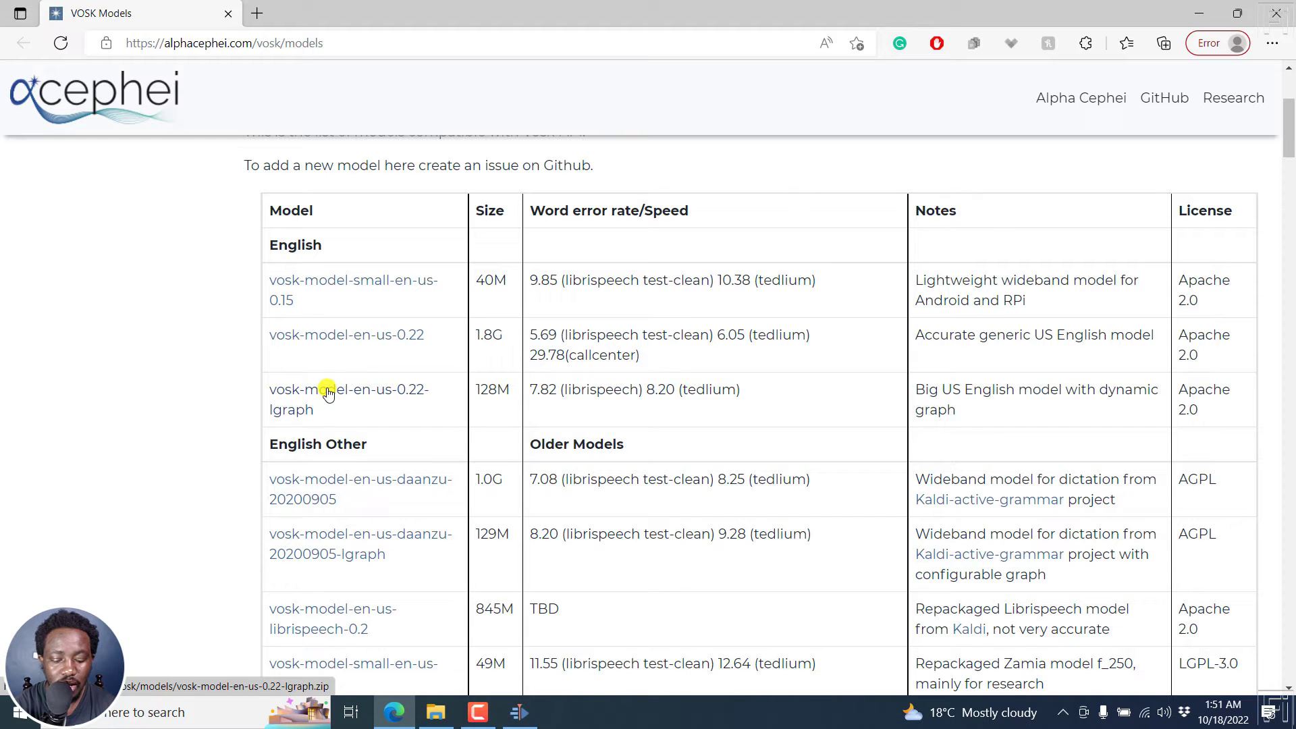
Add the vosk-model-en-us-0.22-lgraph model by dropping its download URL into Kdenlive.
{"action": "left_click_drag", "start_coordinate": [328, 393], "coordinate": [637, 342]}
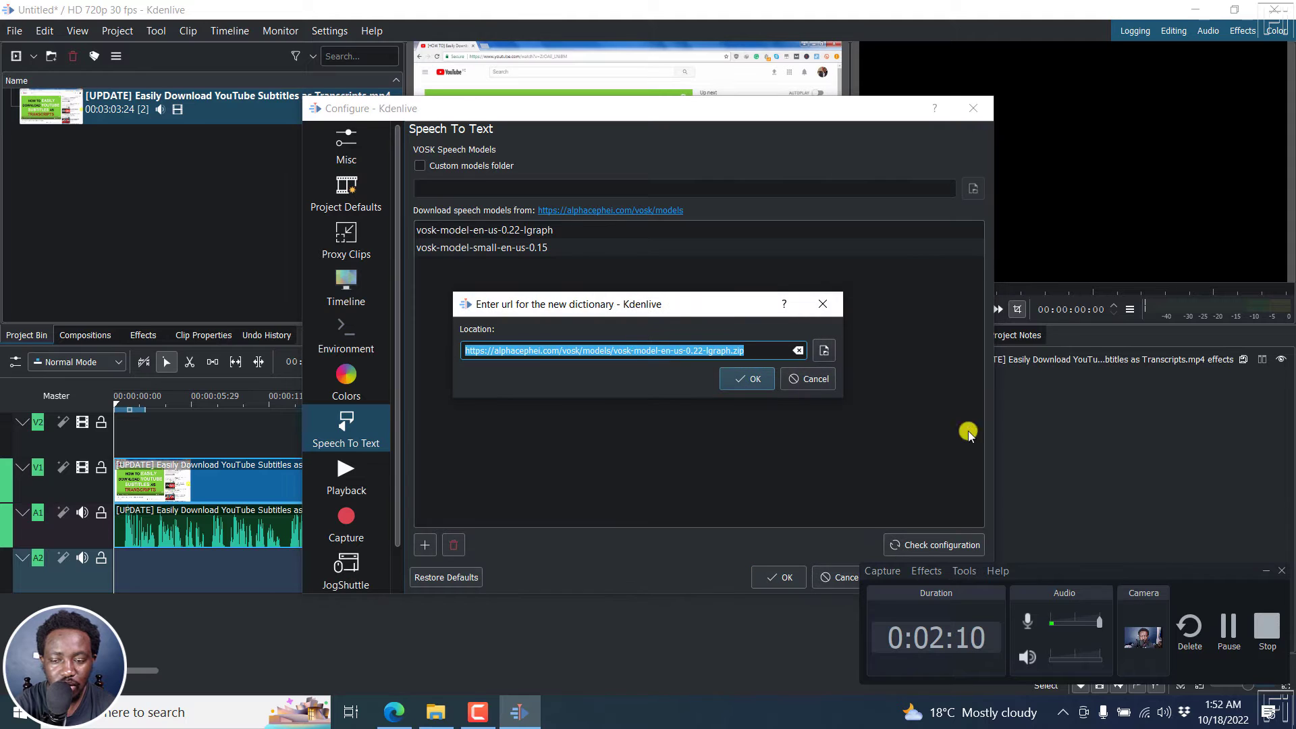
{"action": "left_click", "coordinate": [1266, 569]}
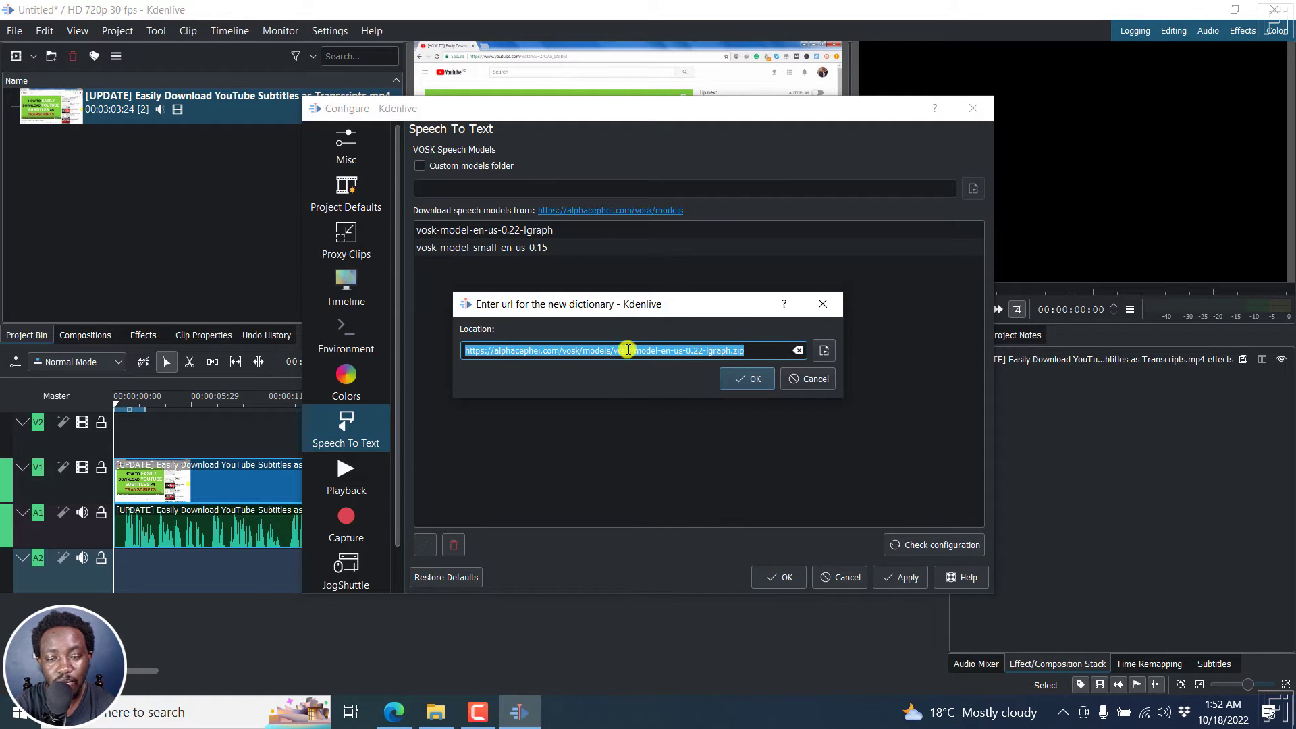
{"action": "left_click", "coordinate": [740, 375]}
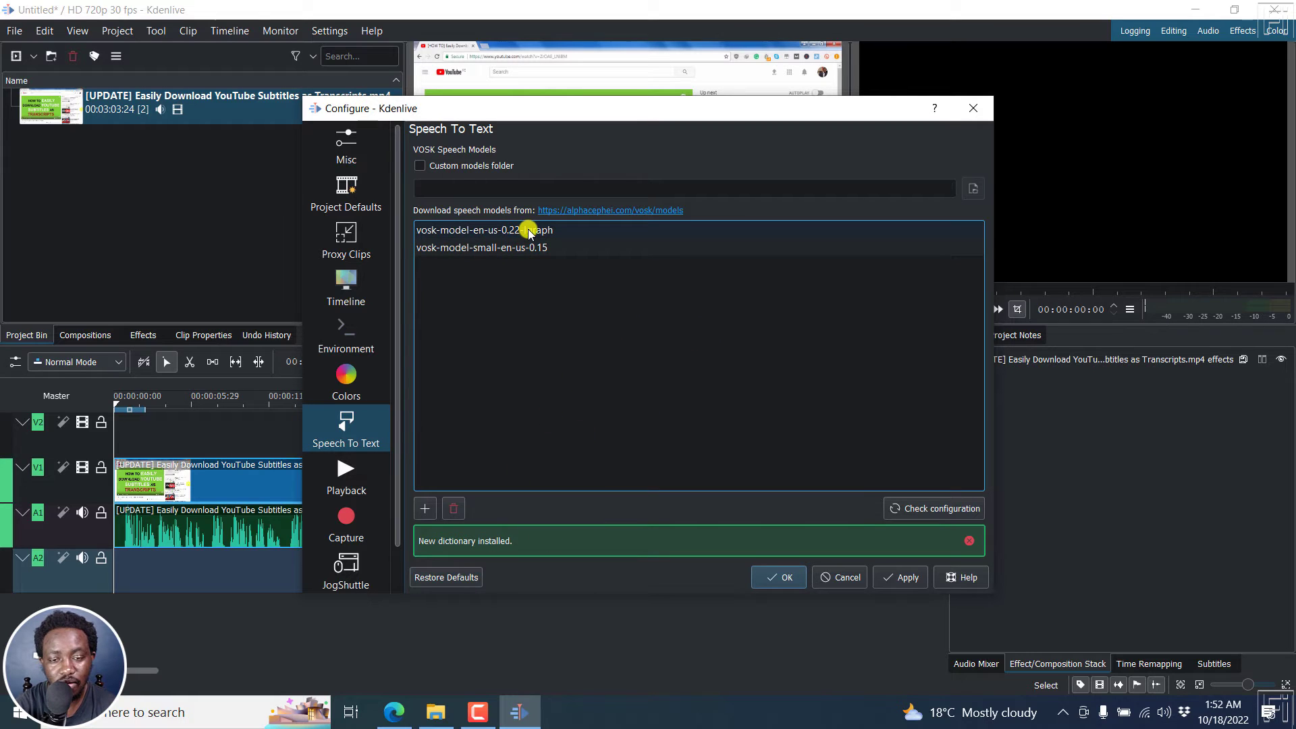
Select vosk-model-en-us-0.22-lgraph as the speech model, apply, and close the configuration.
{"action": "left_click", "coordinate": [481, 230]}
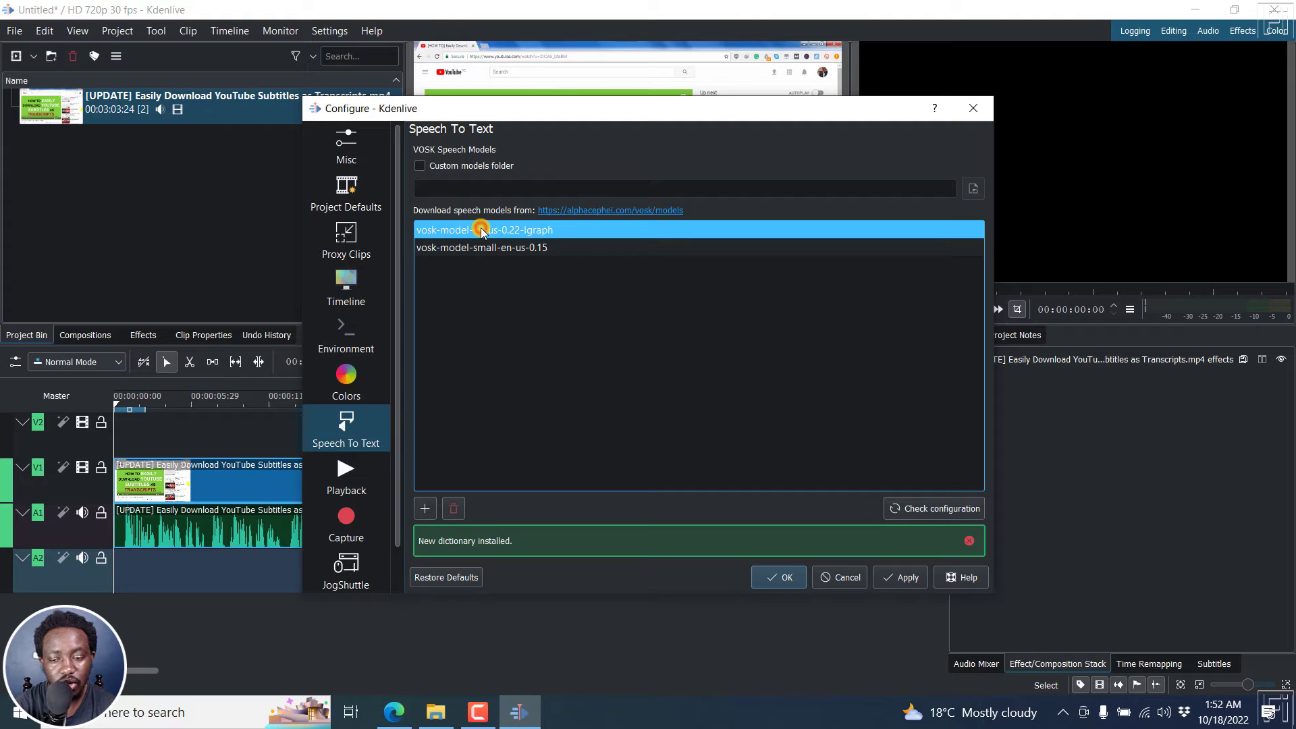
{"action": "left_click", "coordinate": [901, 577]}
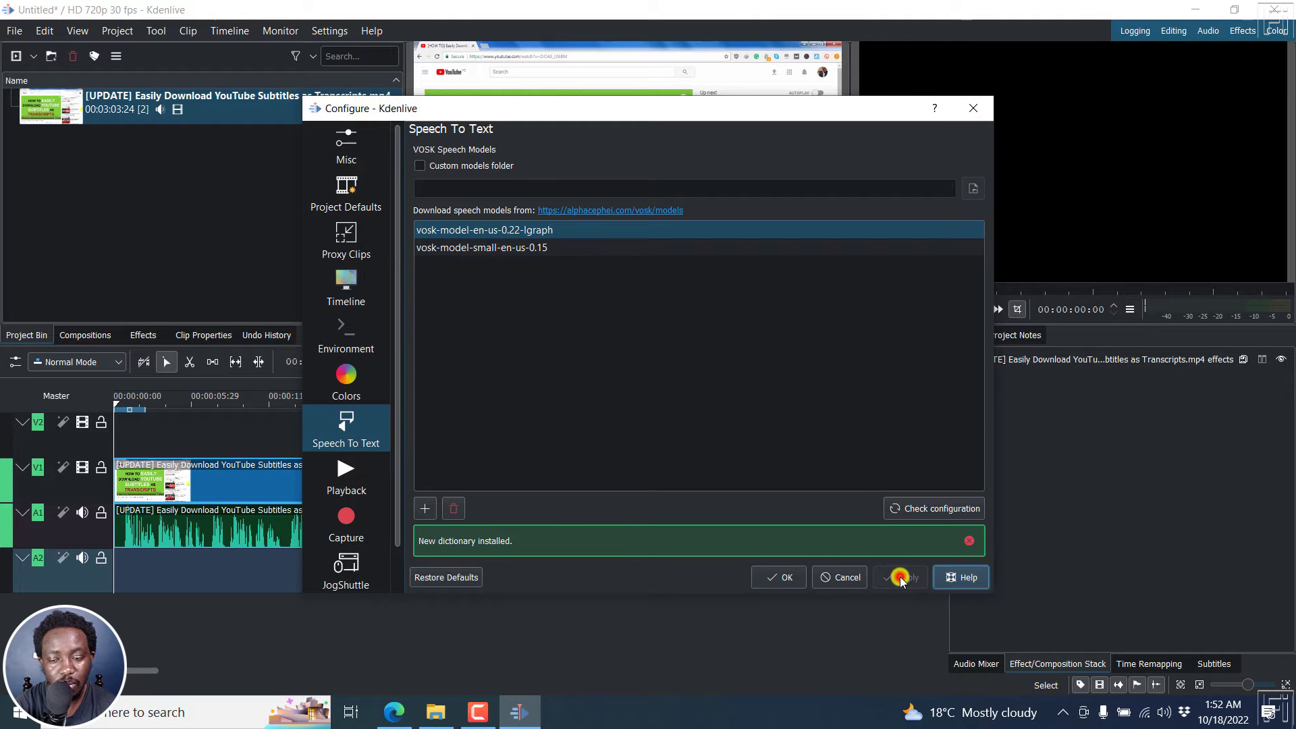
{"action": "left_click", "coordinate": [761, 579]}
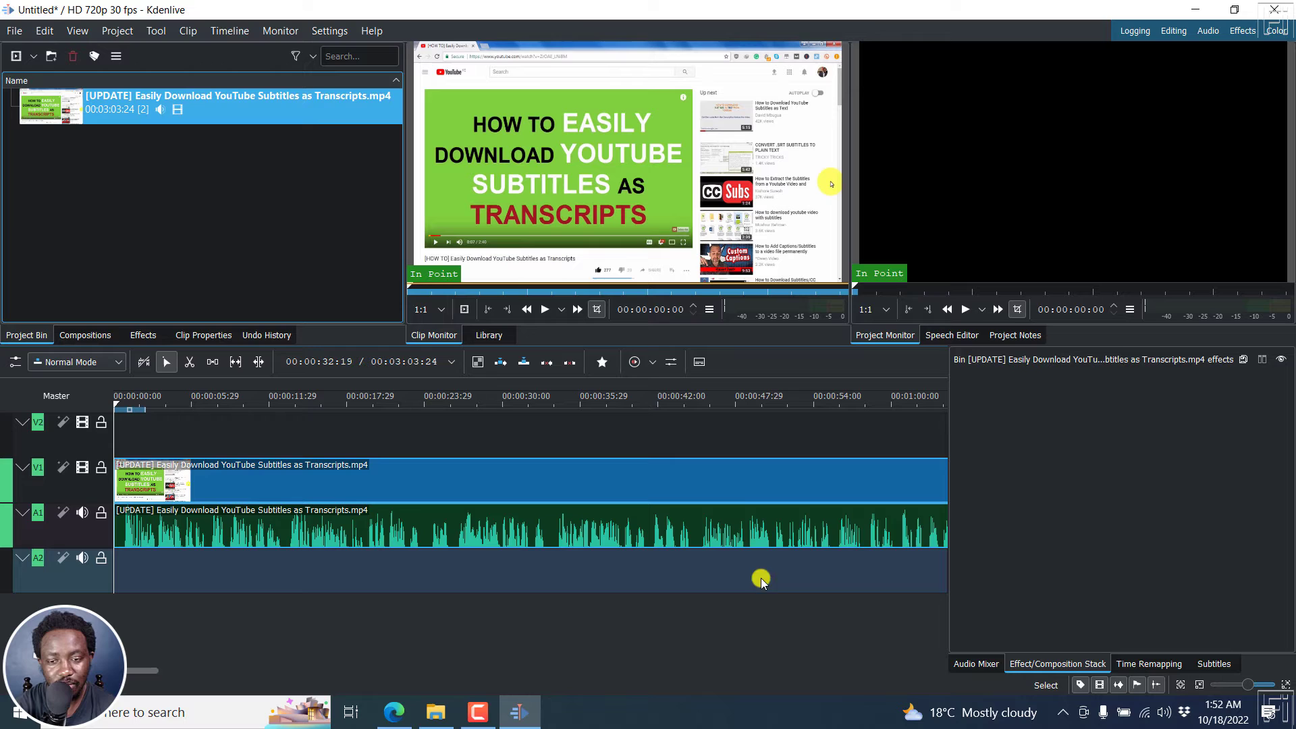
Reveal the Subtitles track with the Edit Subtitle Tool and select the V1 video clip.
{"action": "left_click", "coordinate": [709, 363]}
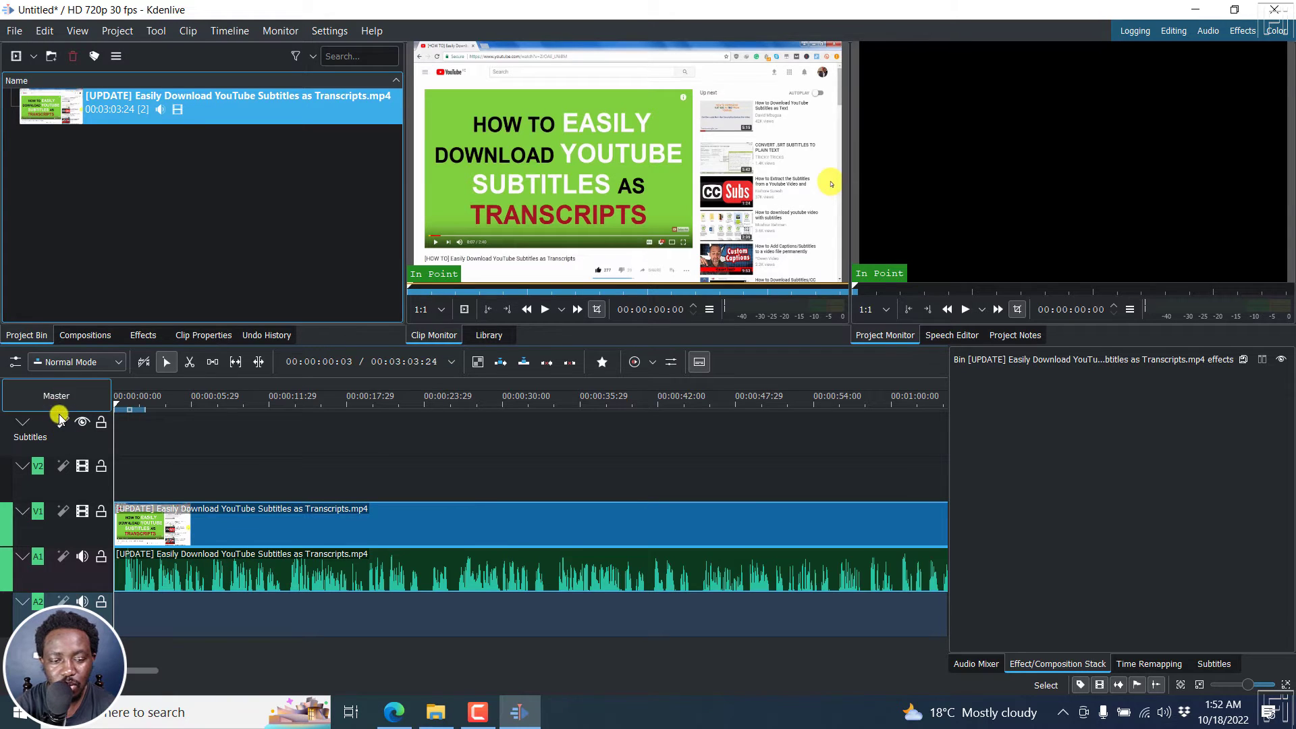
{"action": "left_click", "coordinate": [117, 30]}
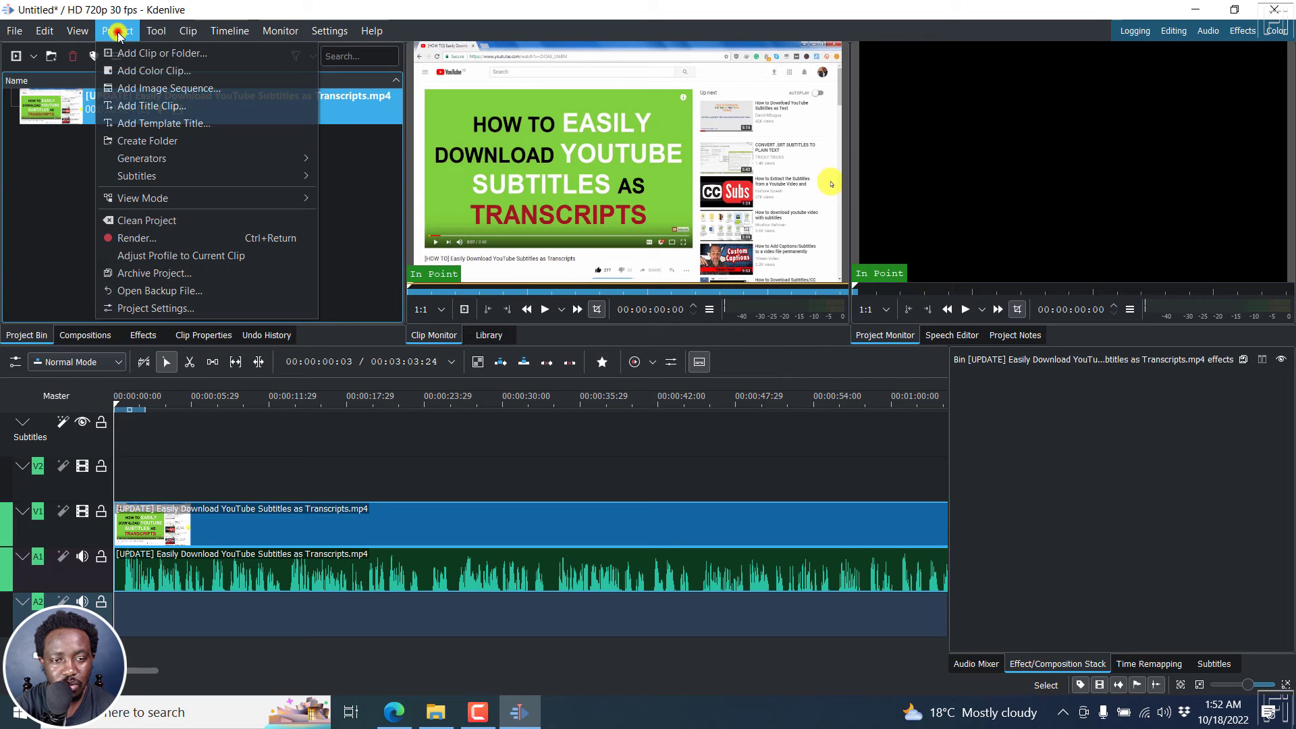
{"action": "mouse_move", "coordinate": [152, 177]}
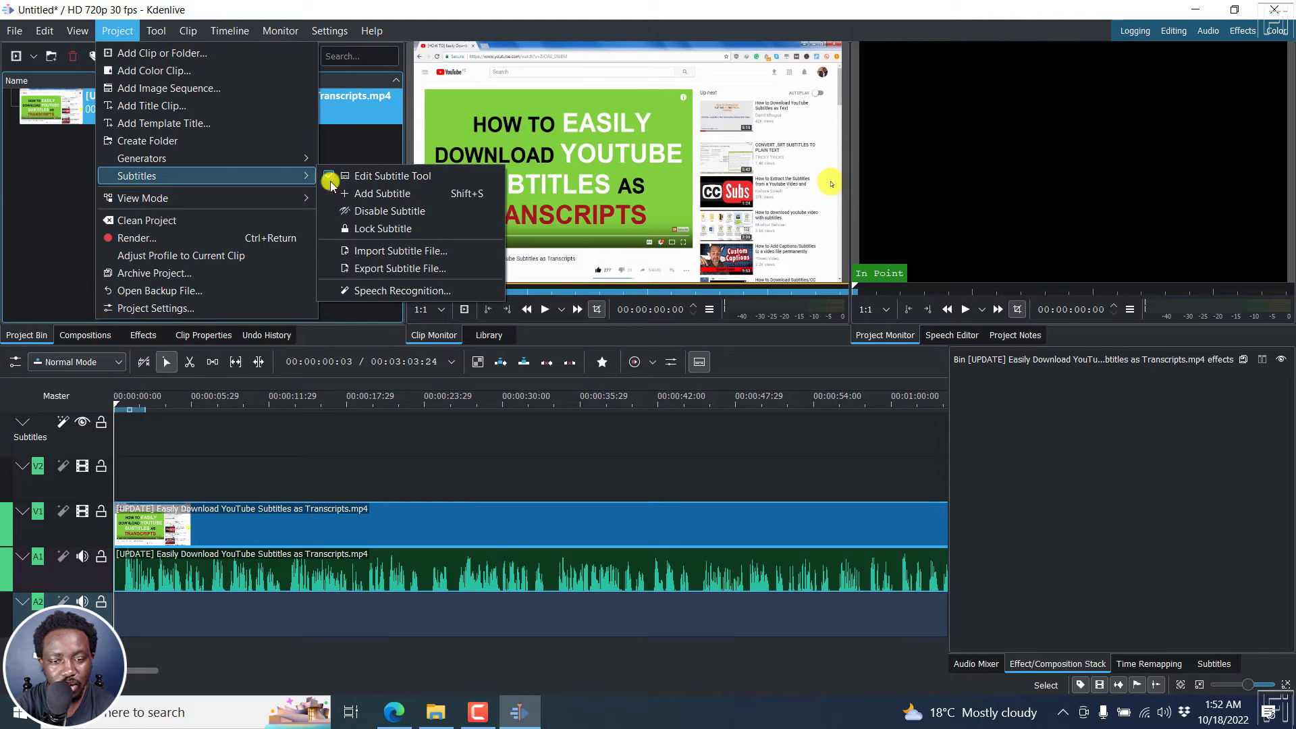
{"action": "left_click", "coordinate": [465, 6]}
{"action": "left_click", "coordinate": [286, 397]}
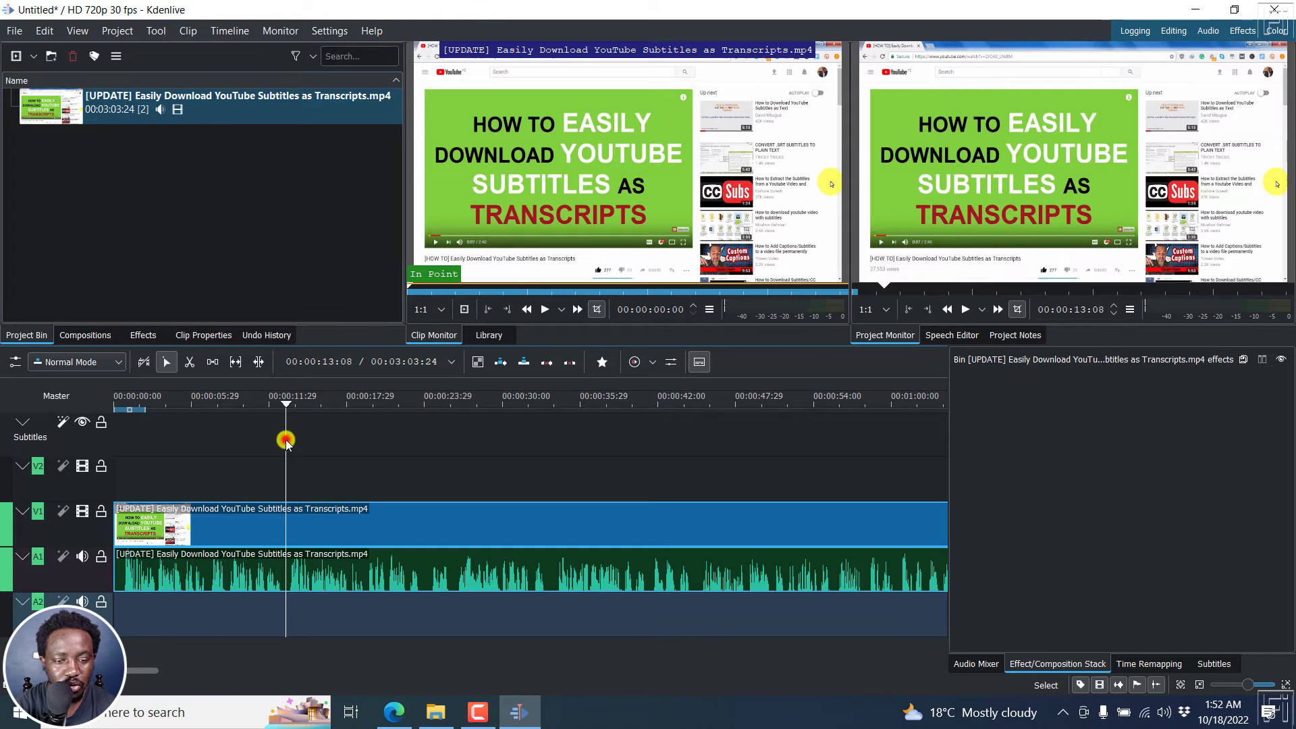
{"action": "left_click", "coordinate": [191, 522]}
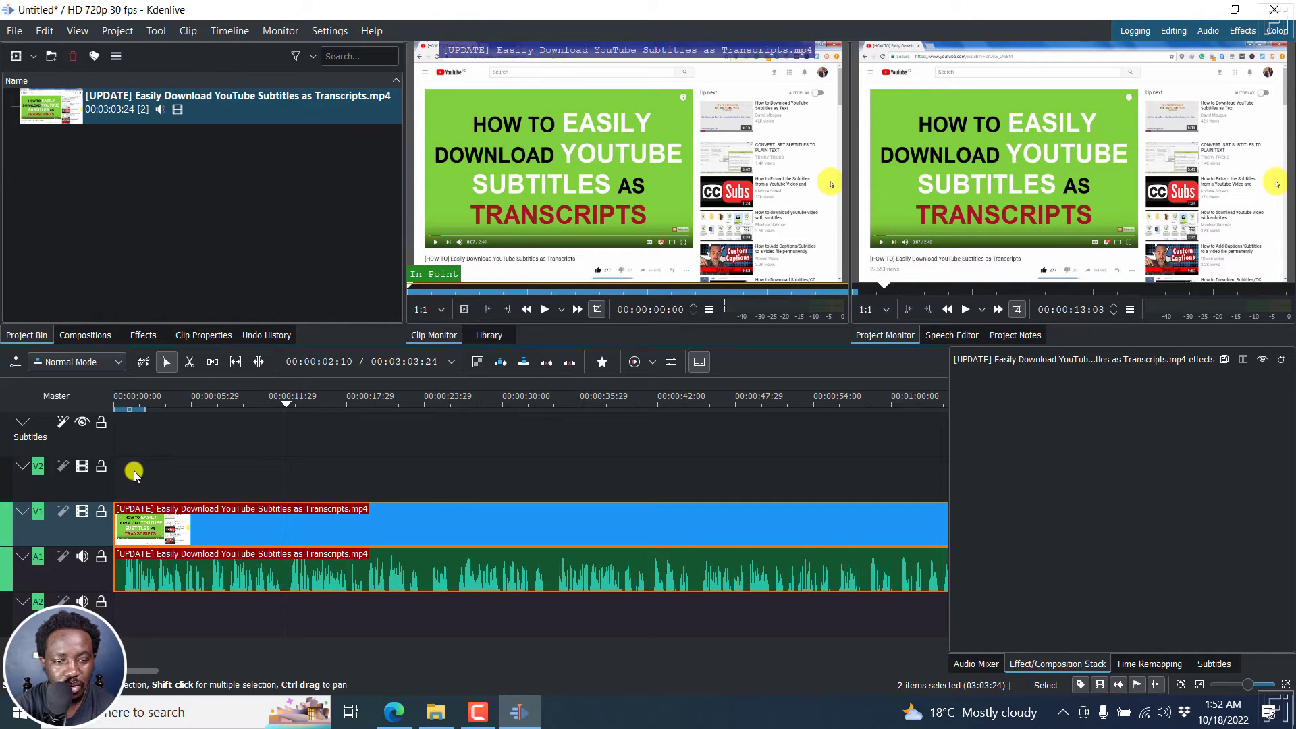
Set up speech recognition with vosk-model-en-us-0.22-lgraph on the Selected clip only.
{"action": "left_click", "coordinate": [63, 425]}
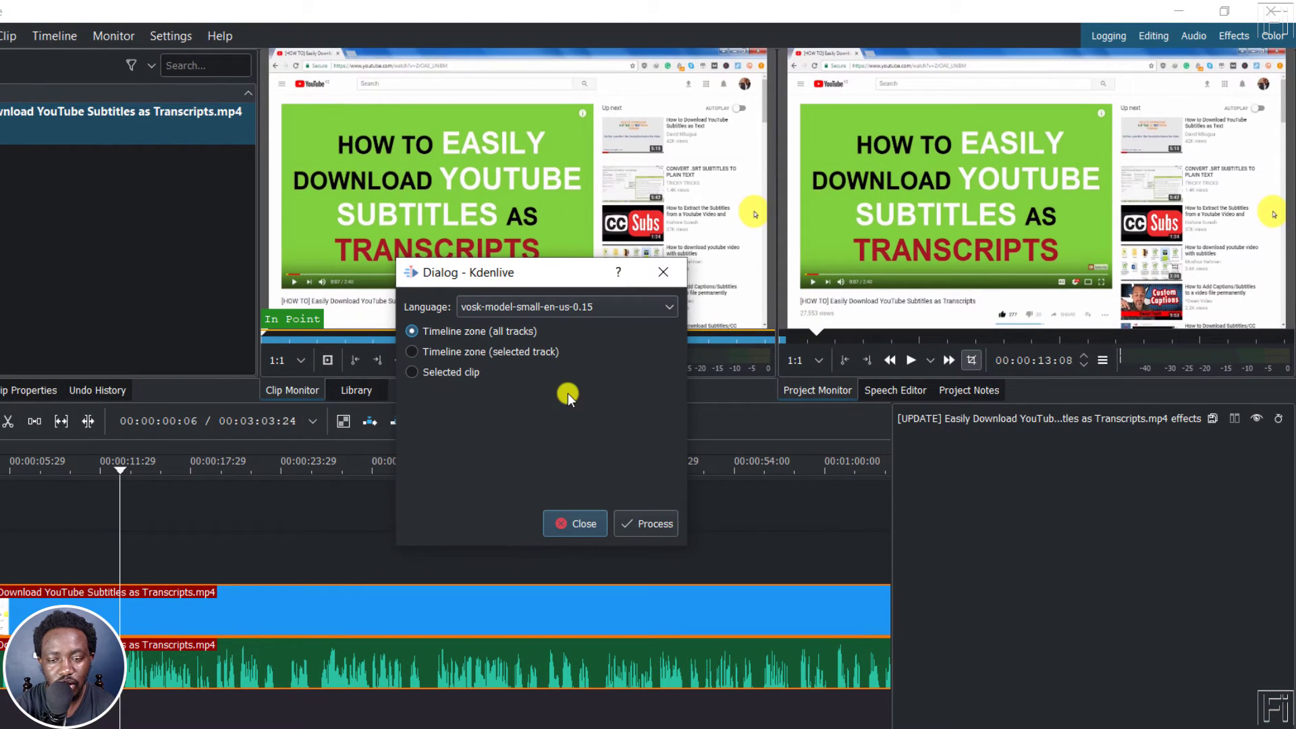
{"action": "left_click", "coordinate": [639, 302]}
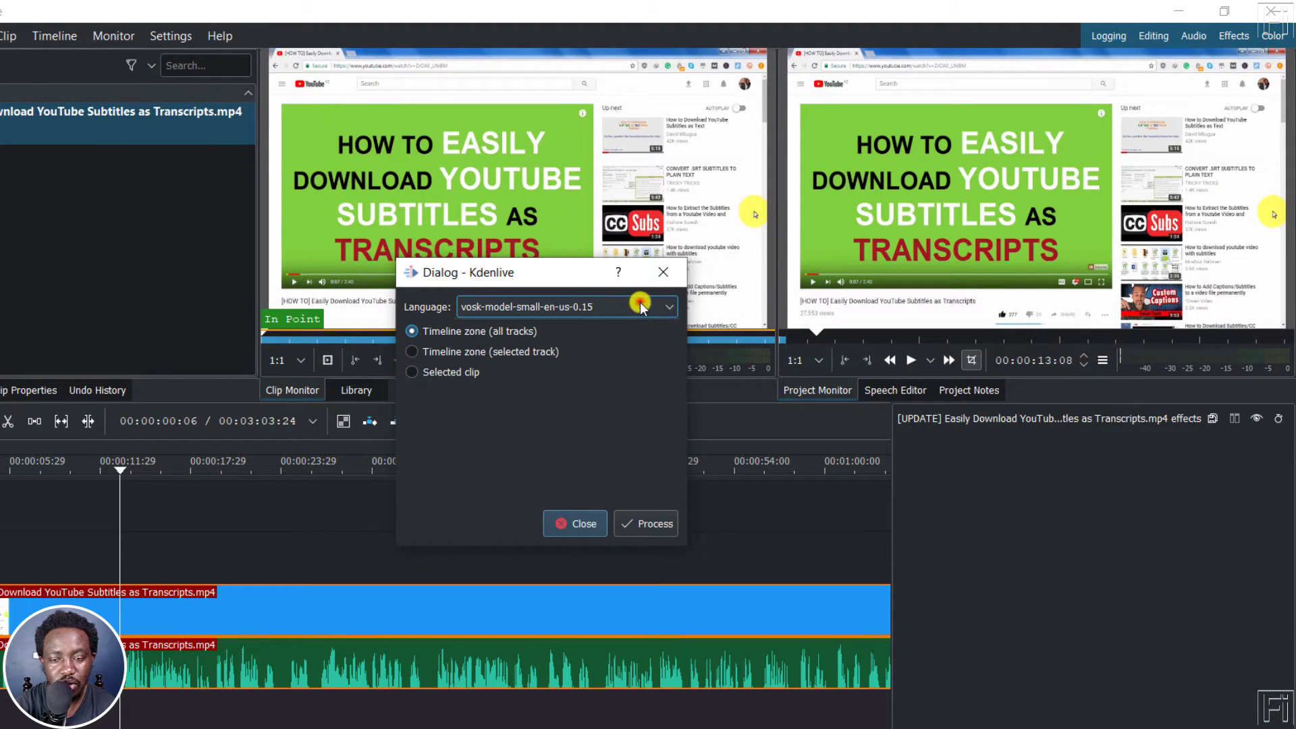
{"action": "left_click", "coordinate": [550, 328]}
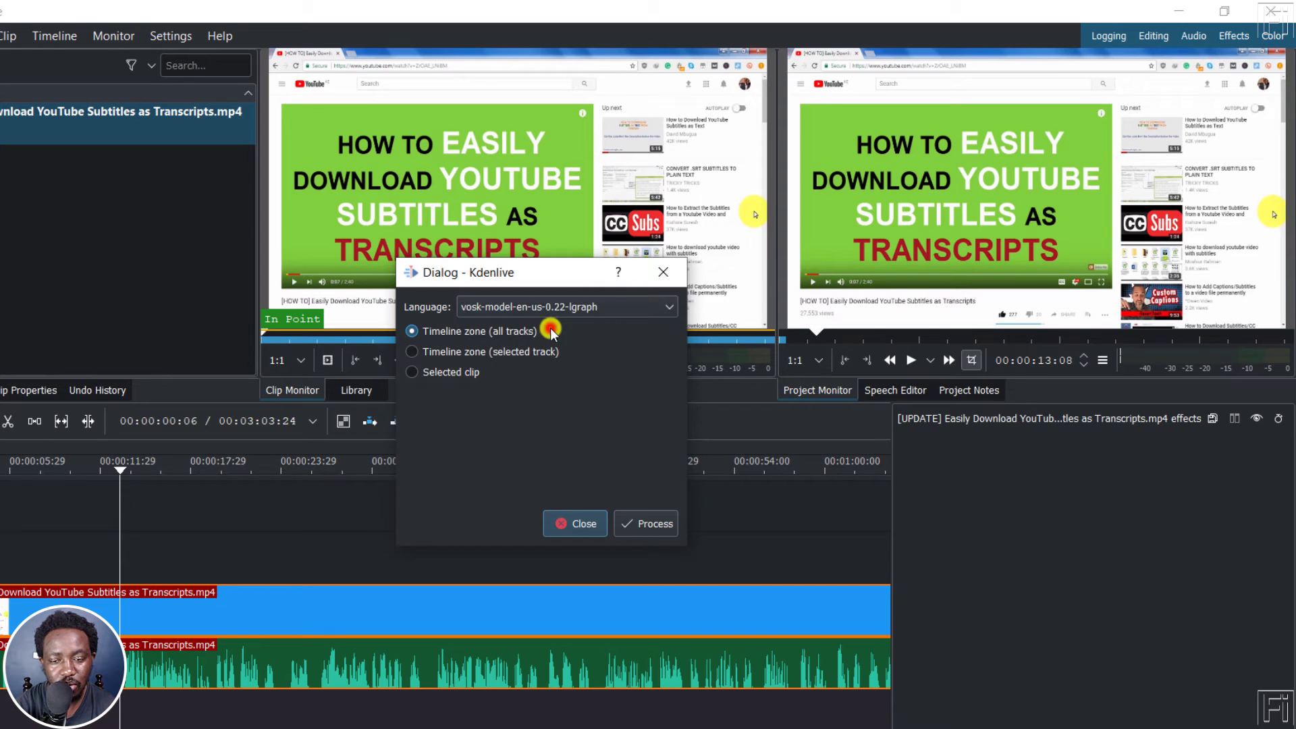
{"action": "left_click", "coordinate": [415, 372]}
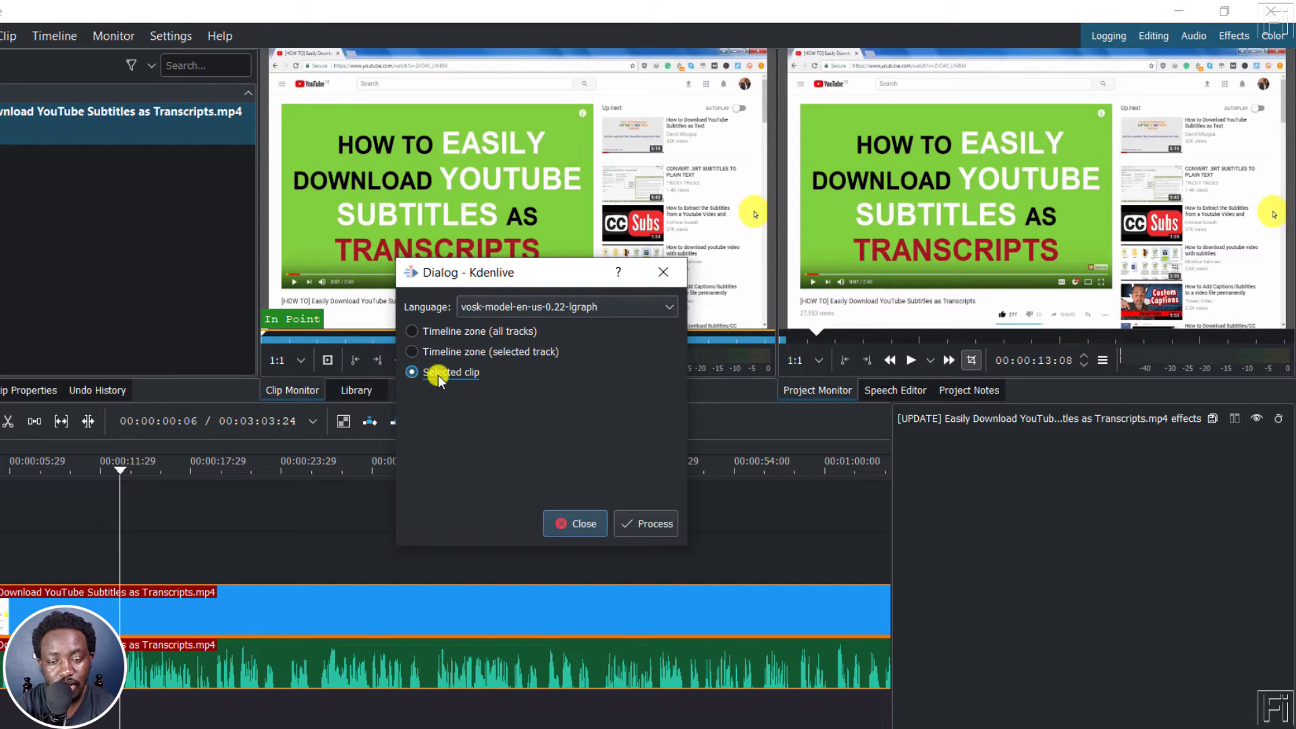
Transcribe the clip into subtitles, close the dialog, and return the playhead to 00:00:00:00.
{"action": "left_click", "coordinate": [652, 523]}
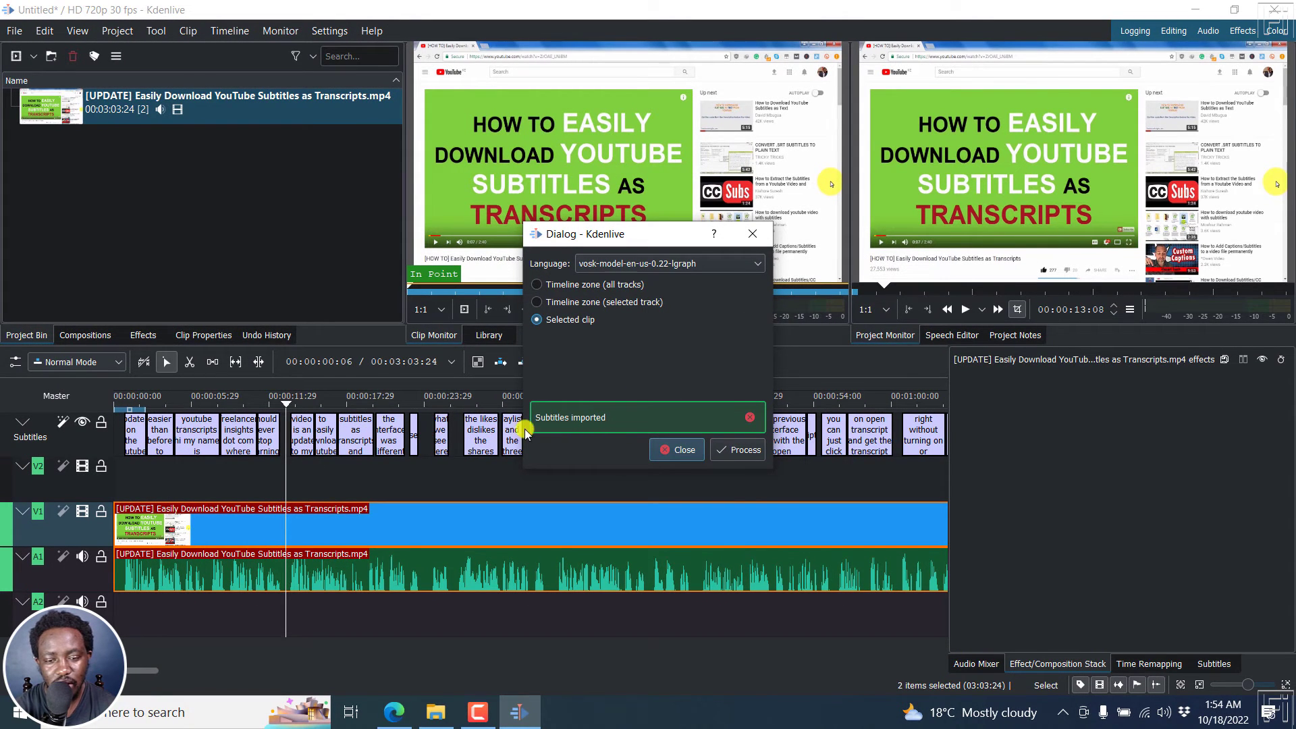
{"action": "left_click", "coordinate": [683, 450]}
{"action": "left_click_drag", "start_coordinate": [292, 410], "coordinate": [12, 407]}
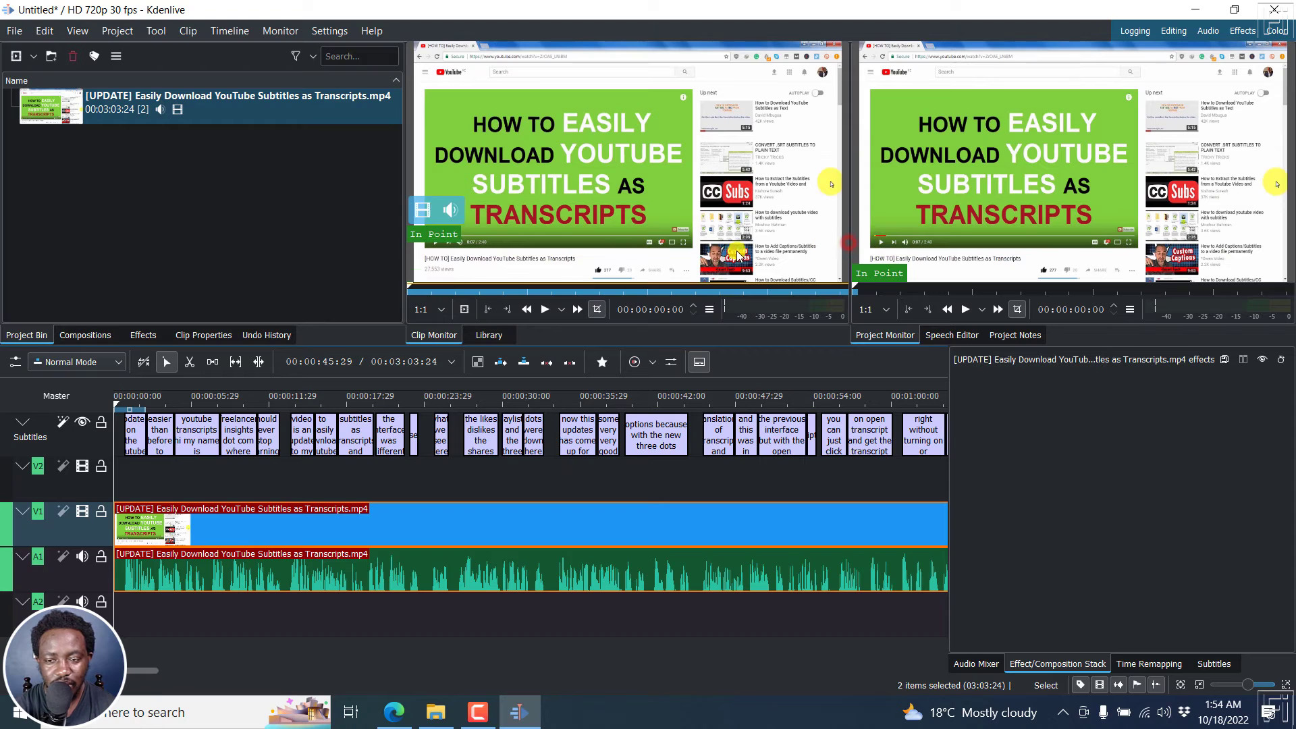
Widen the Project Monitor and briefly play the preview with the subtitles overlaid.
{"action": "left_click_drag", "start_coordinate": [850, 233], "coordinate": [664, 224]}
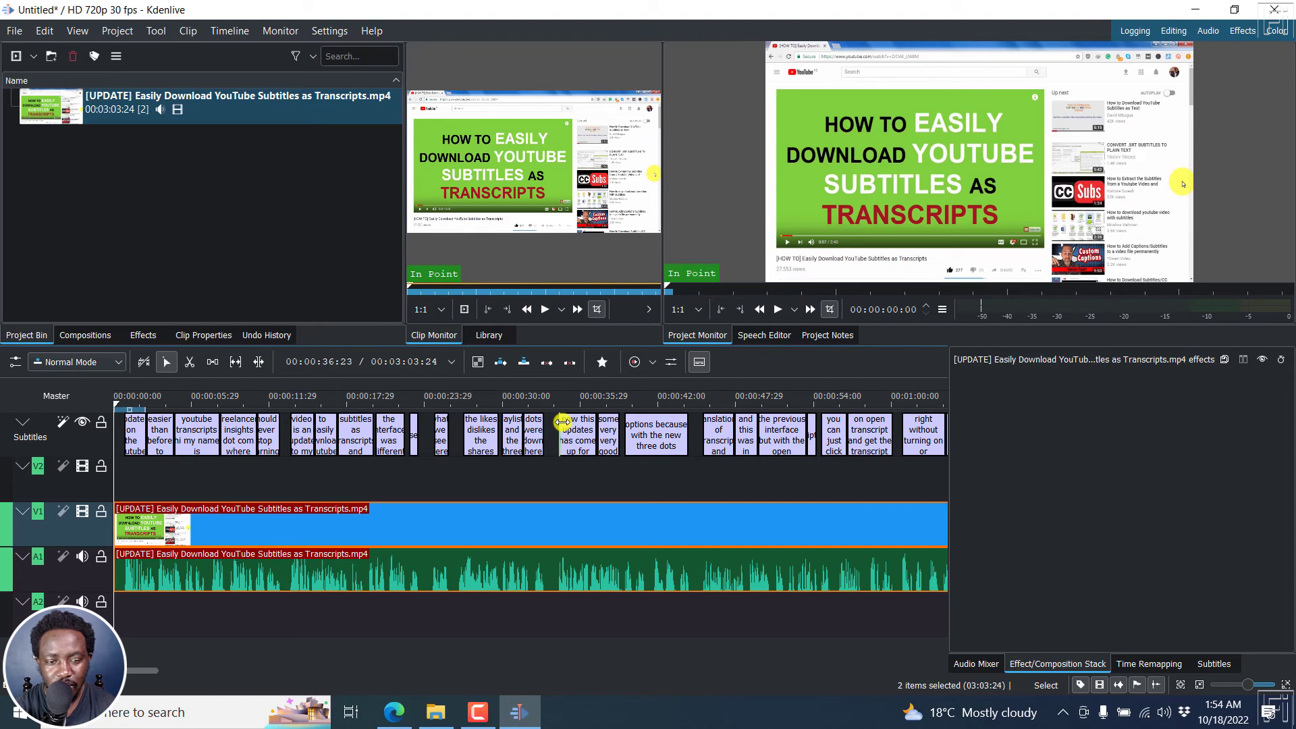
{"action": "left_click", "coordinate": [780, 312]}
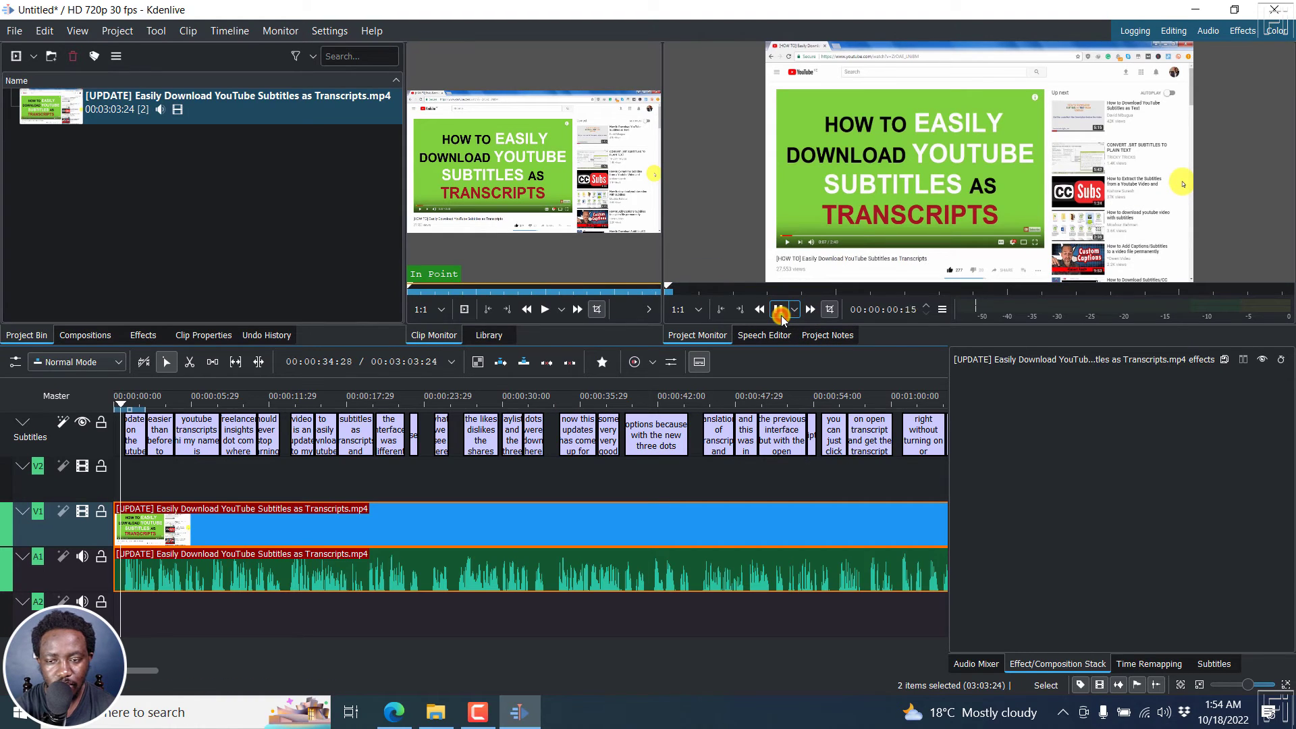
{"action": "left_click", "coordinate": [998, 278]}
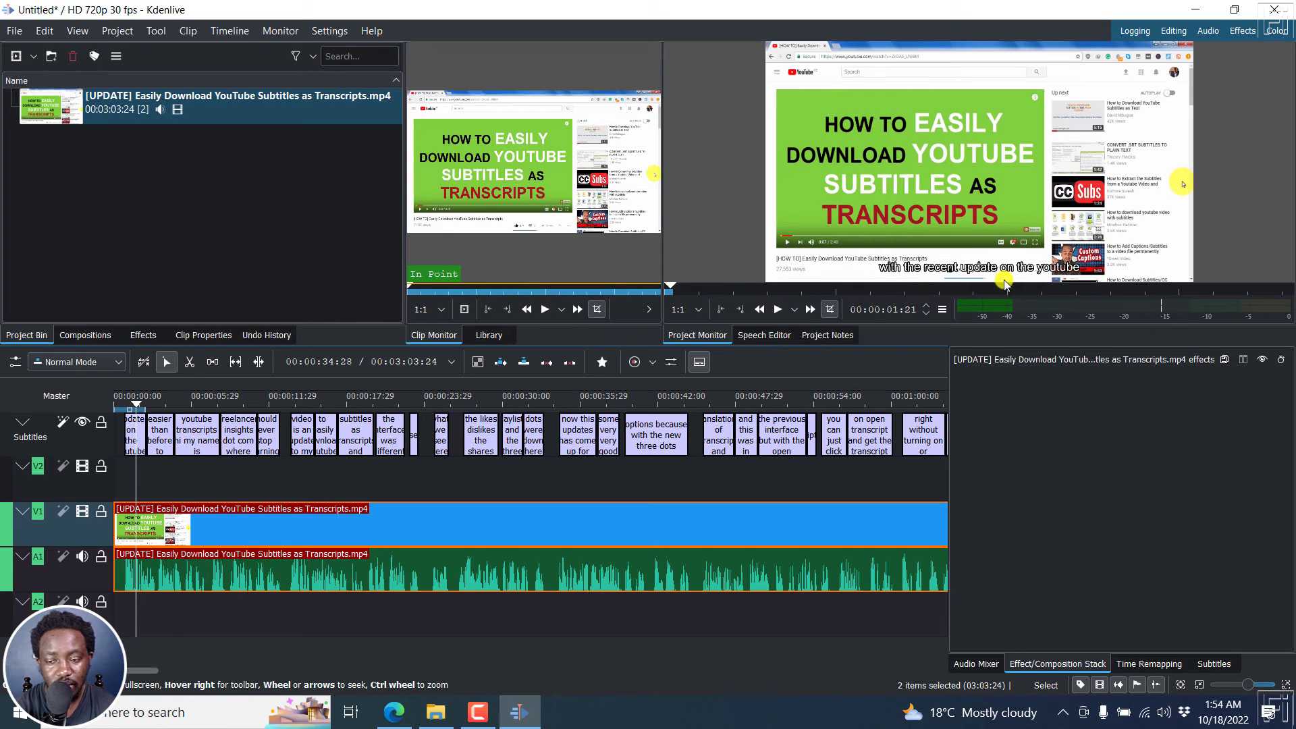
Capitalise 'With' and 'YouTube' in the first subtitle, then deselect it.
{"action": "left_click", "coordinate": [1216, 664]}
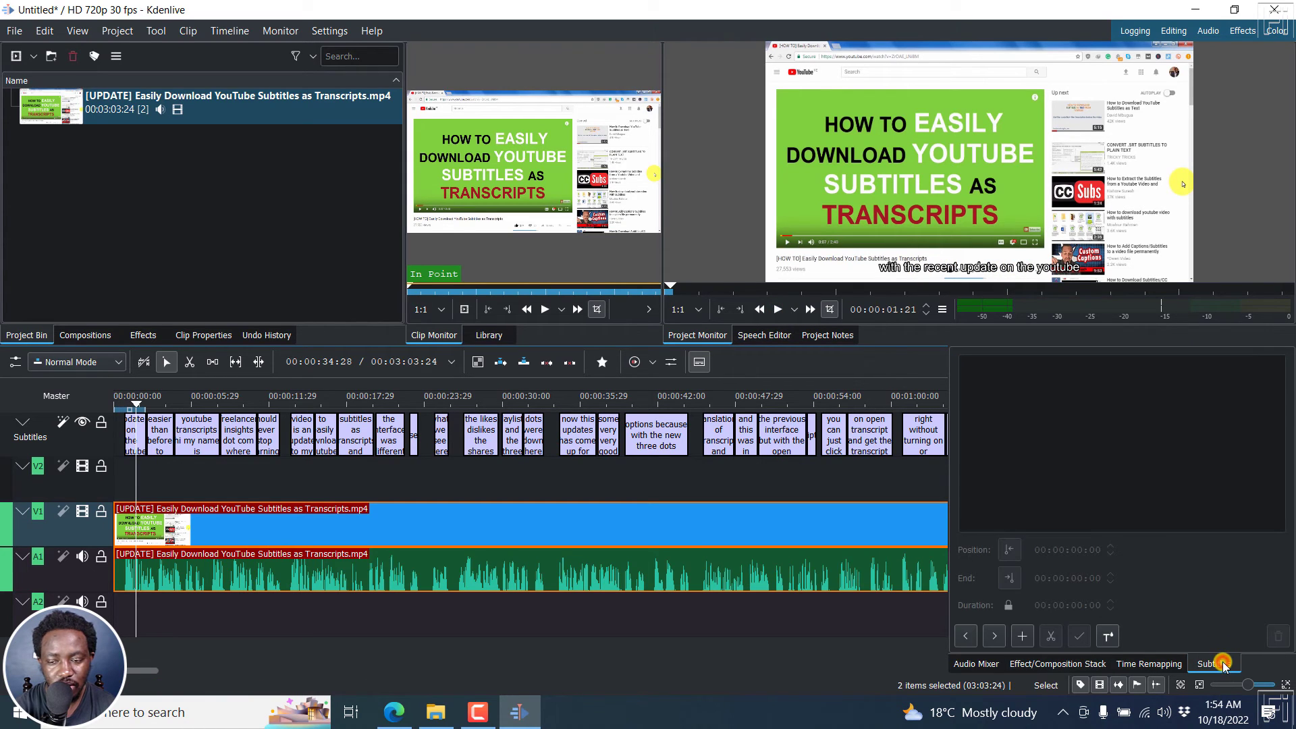
{"action": "left_click", "coordinate": [136, 438]}
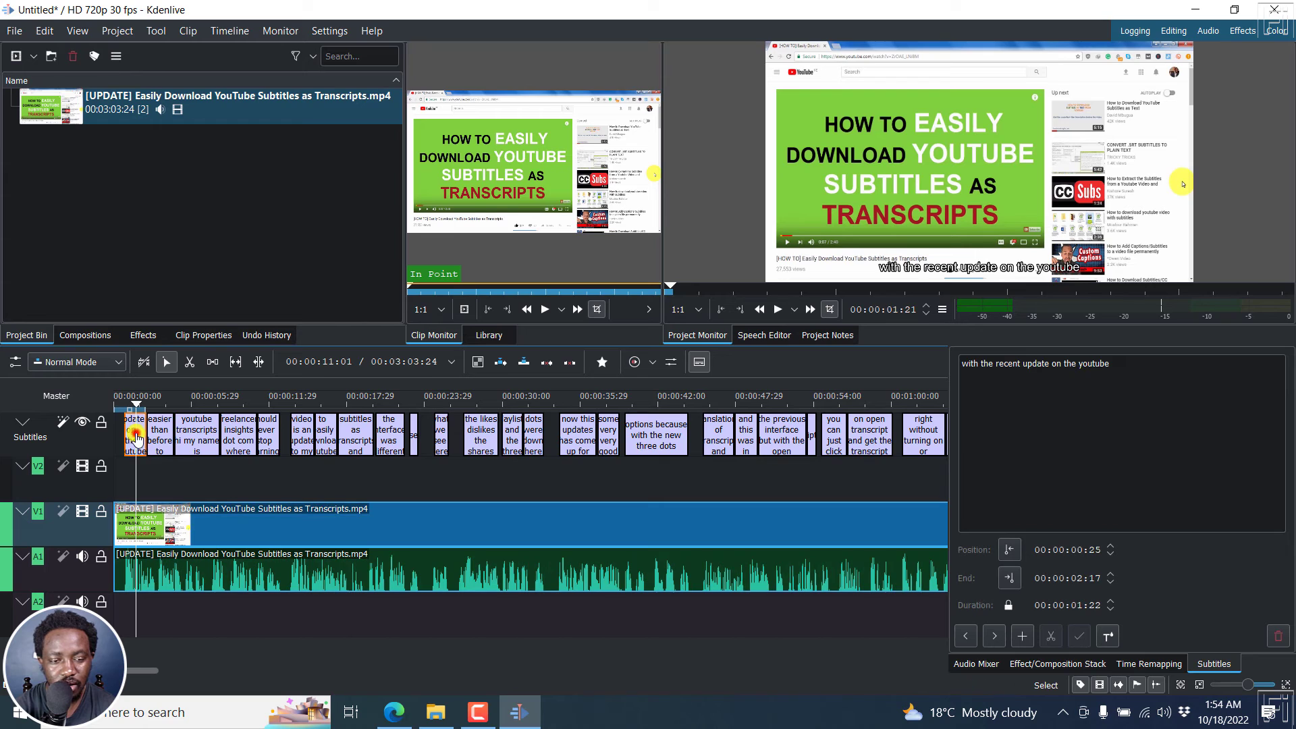
{"action": "left_click", "coordinate": [971, 365]}
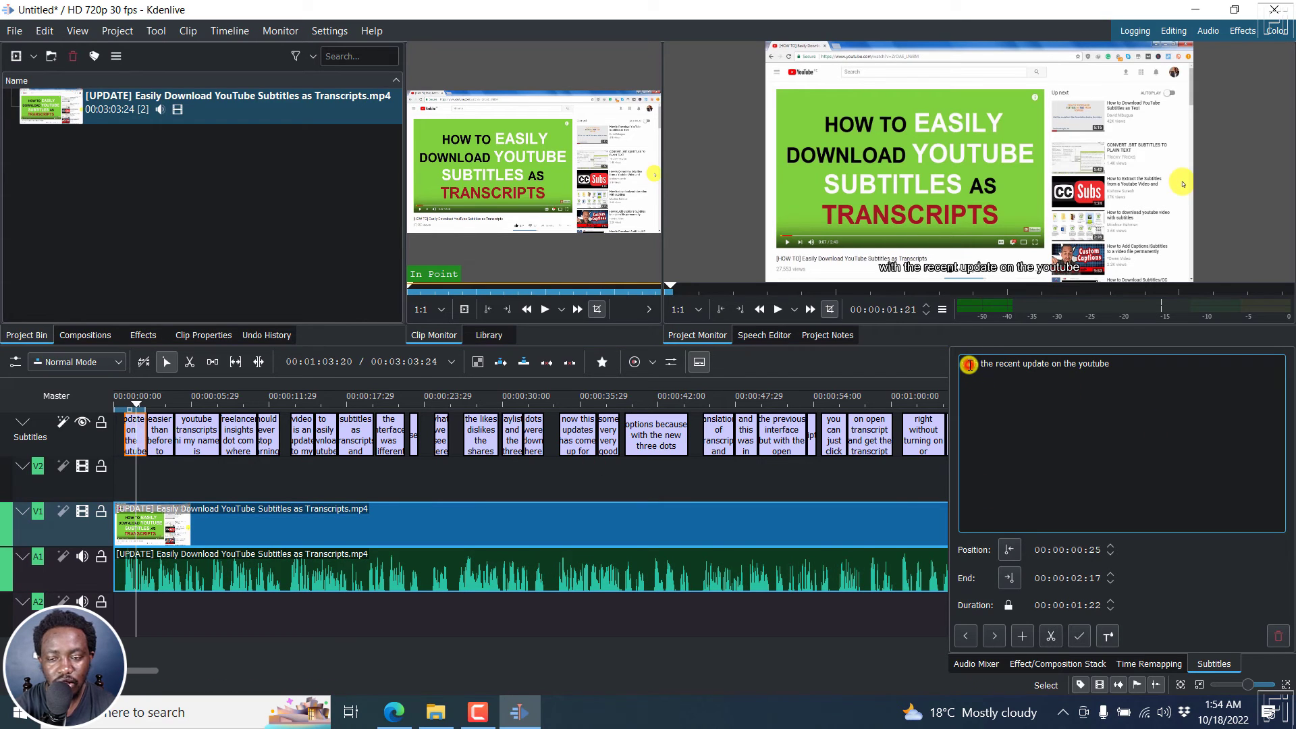
{"action": "type", "text": "ith"}
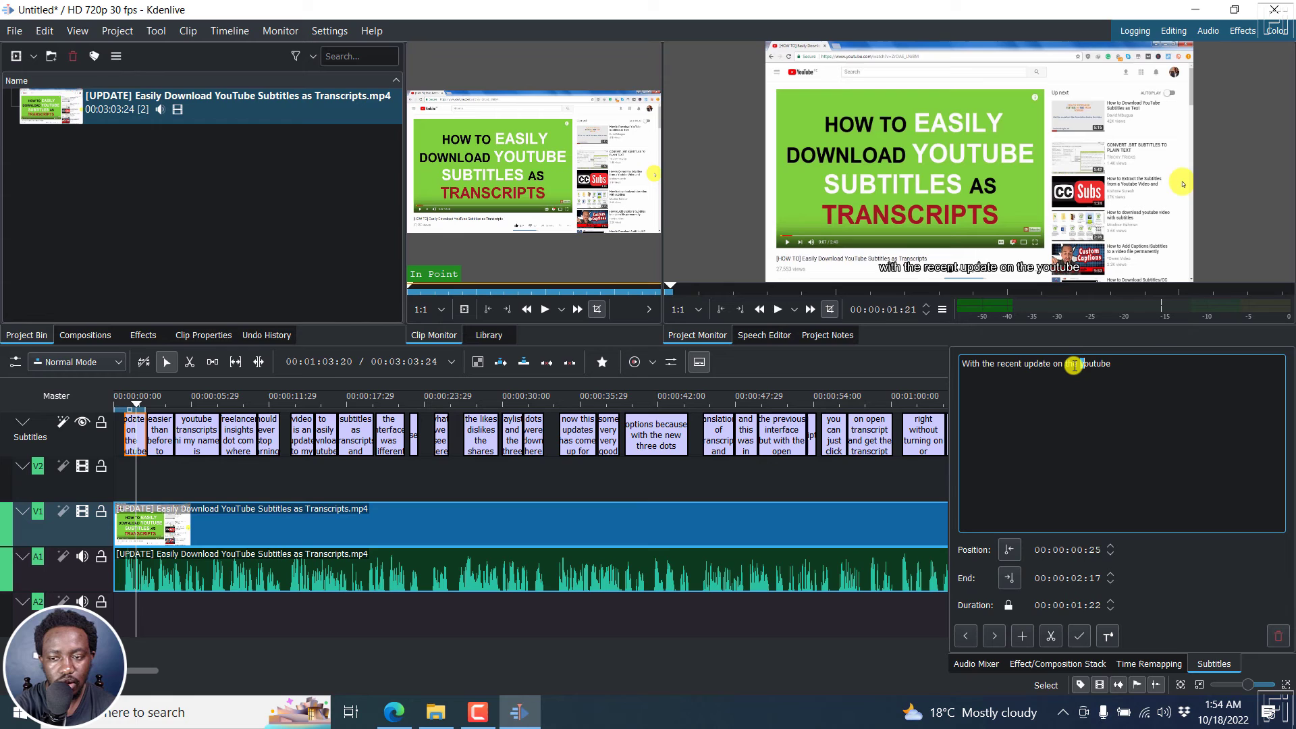
{"action": "key", "text": "Delete"}
{"action": "type", "text": "Y"}
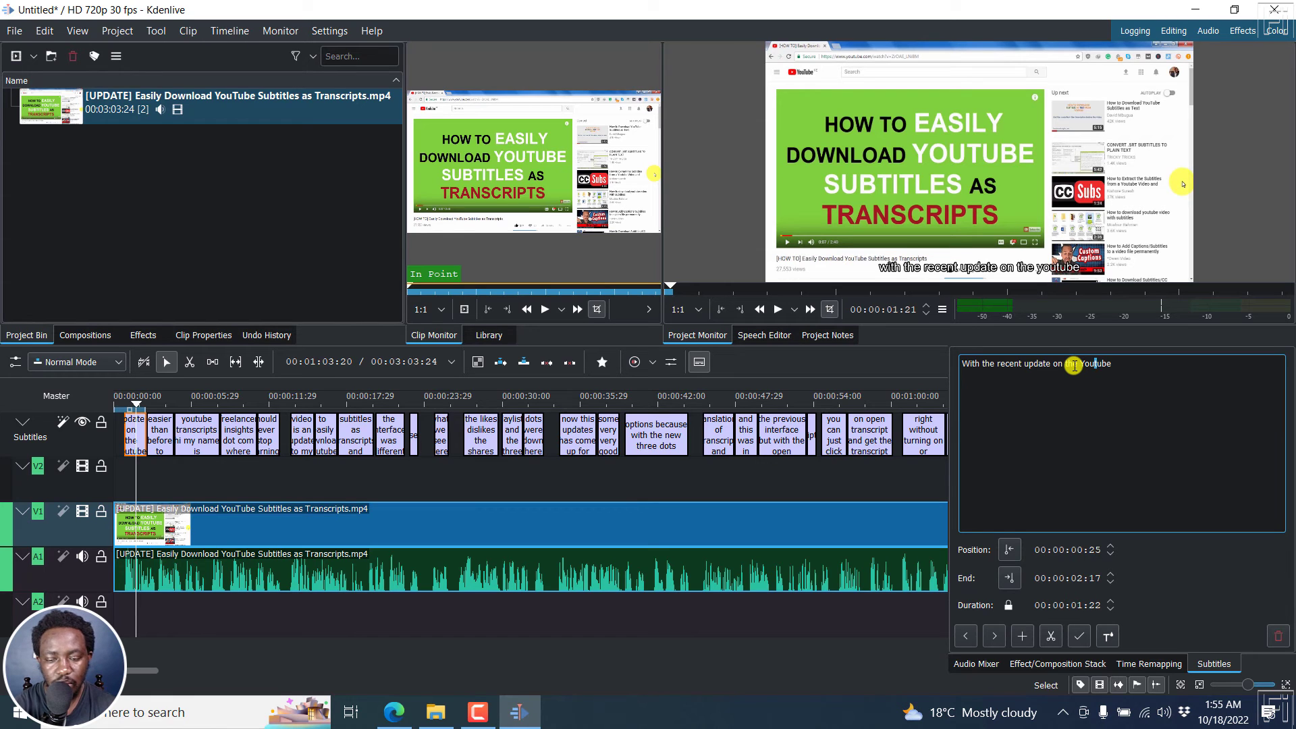
{"action": "key", "text": "BackSpace"}
{"action": "type", "text": "U"}
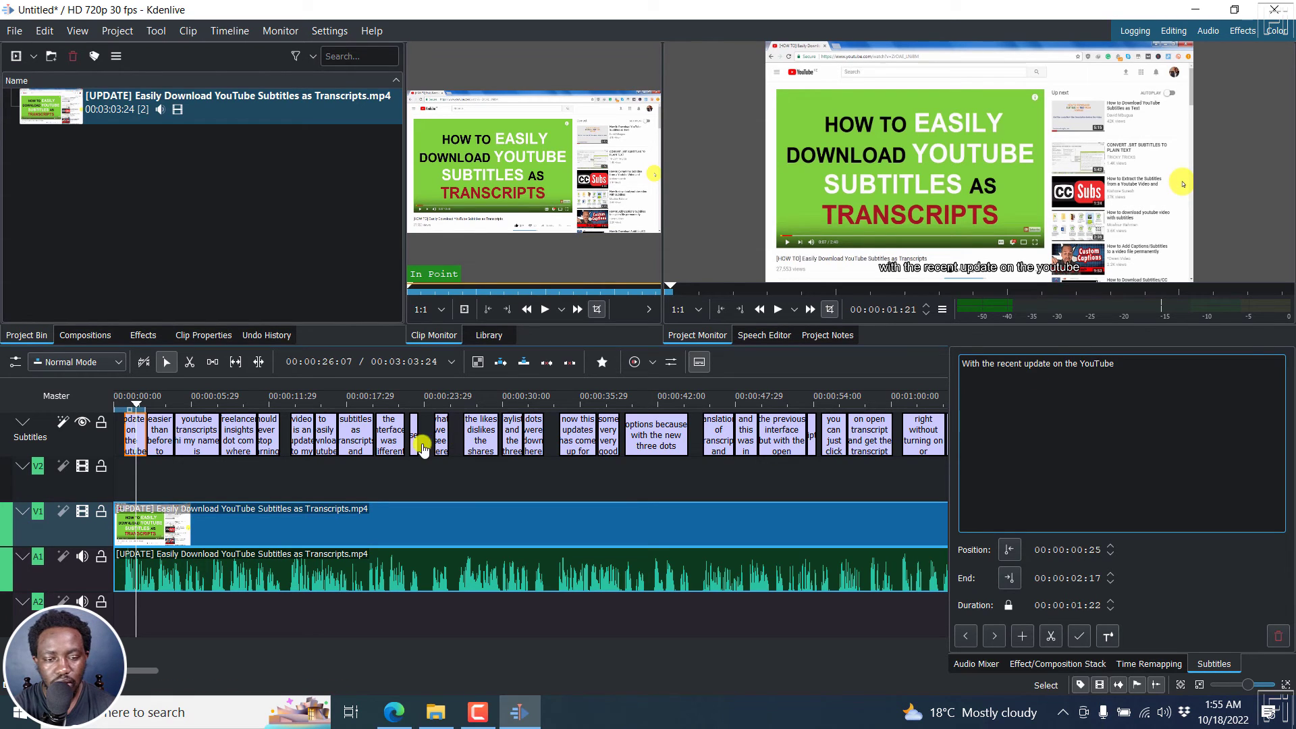
{"action": "left_click", "coordinate": [146, 469]}
{"action": "left_click", "coordinate": [128, 468]}
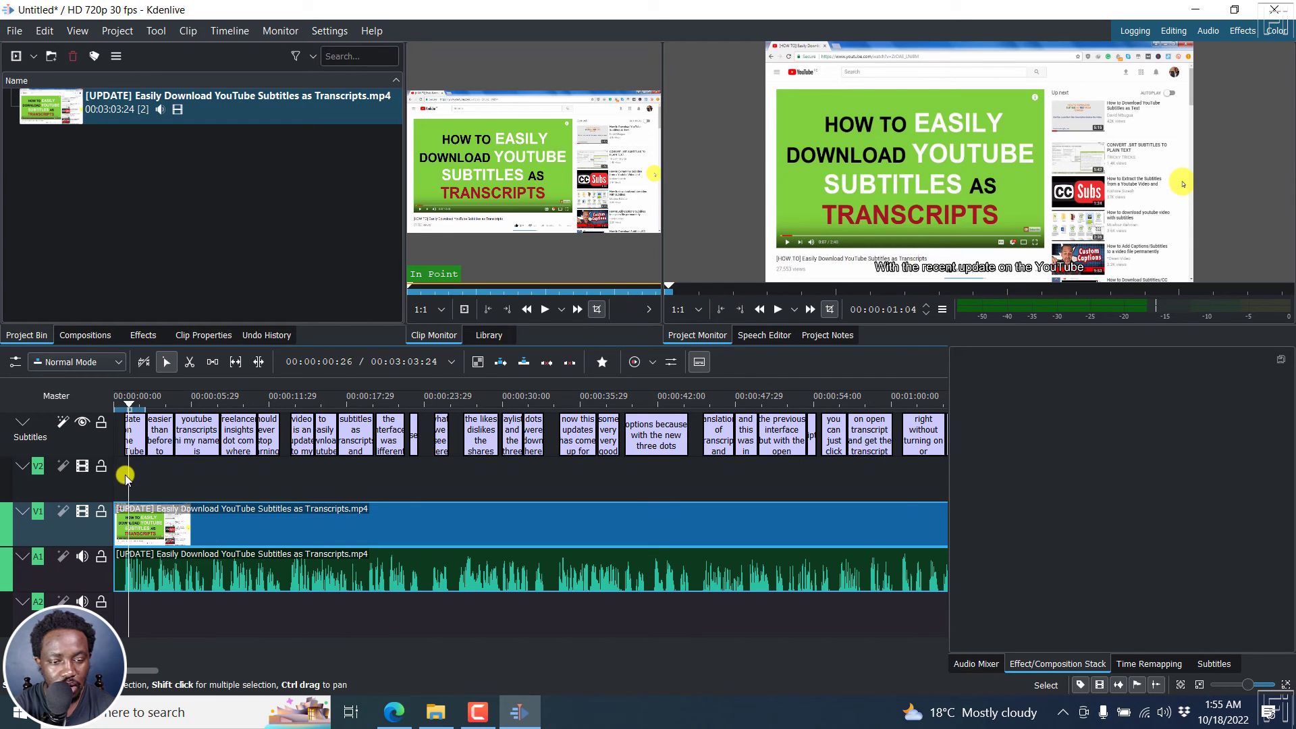
Play from the start and select the 'youtube transcripts hi my name is' subtitle.
{"action": "left_click", "coordinate": [119, 404]}
{"action": "key", "text": "space"}
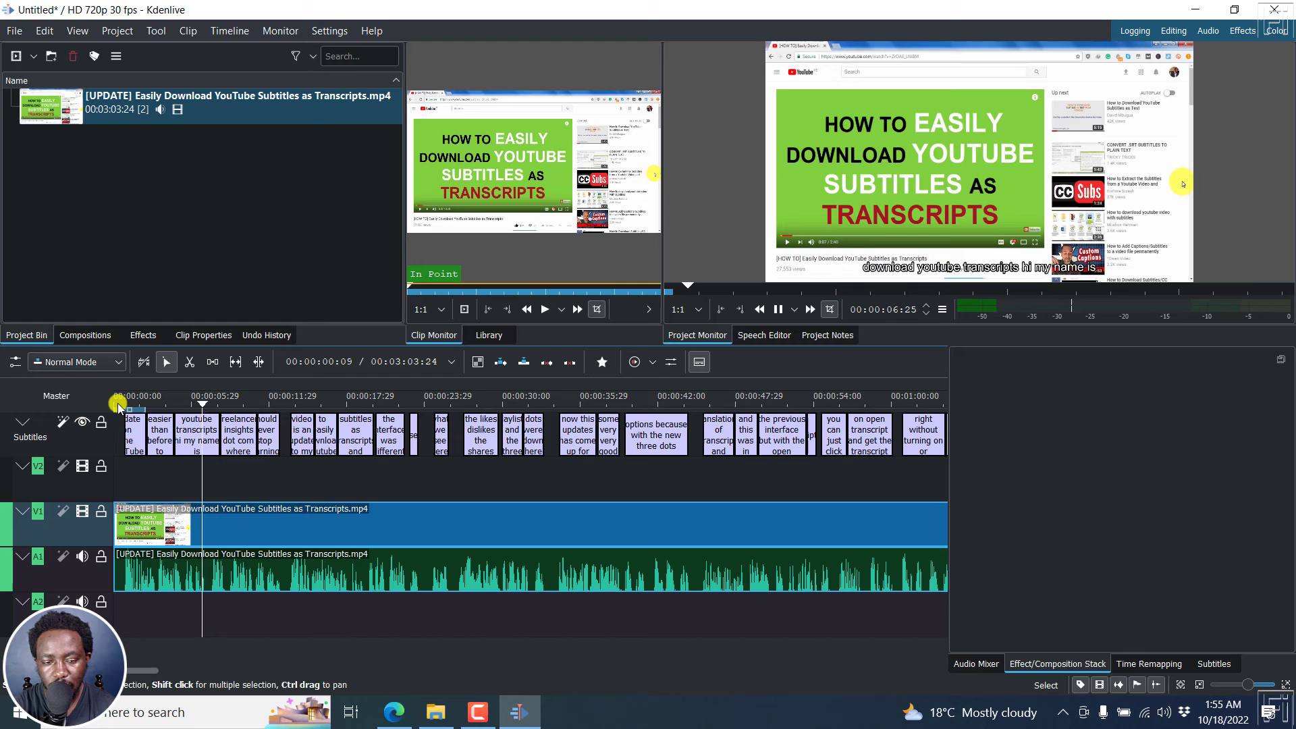
{"action": "key", "text": "space"}
{"action": "left_click", "coordinate": [205, 445]}
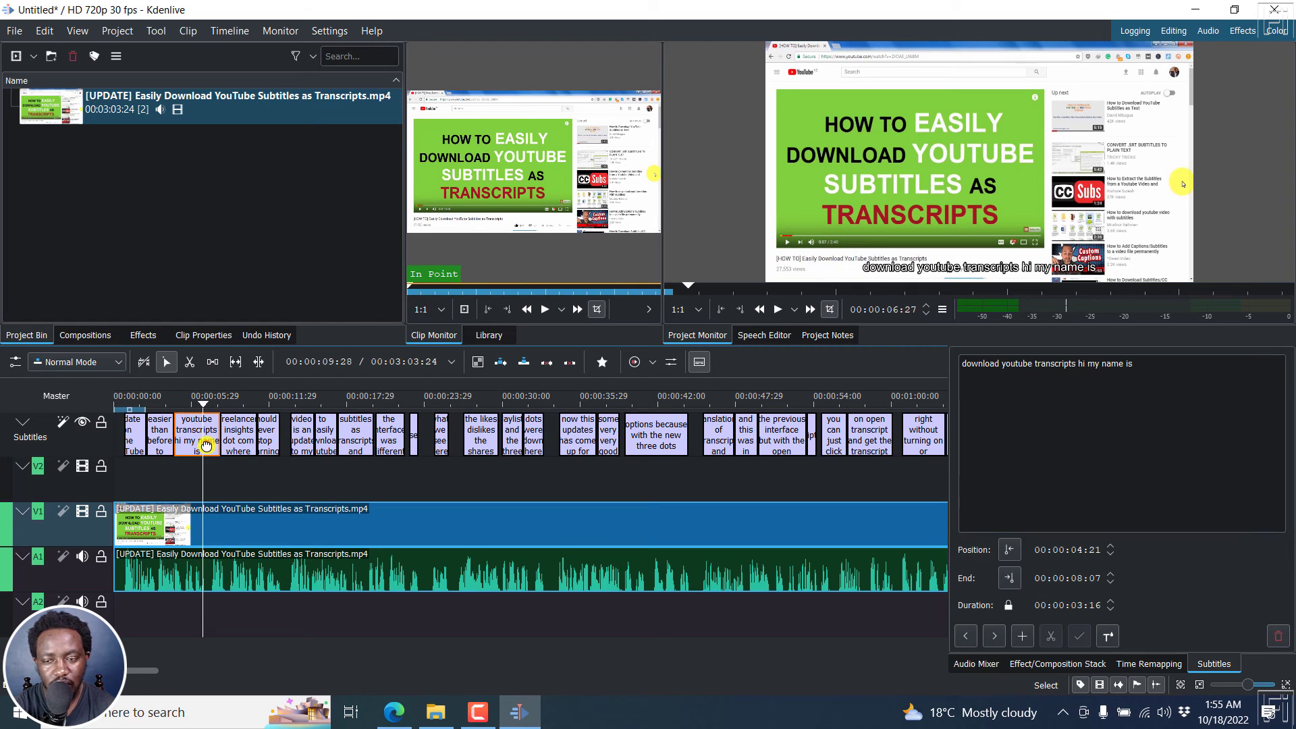
Correct its text to 'download YouTube transcripts. Hi my name is'.
{"action": "left_click", "coordinate": [1078, 366]}
{"action": "type", "text": "."}
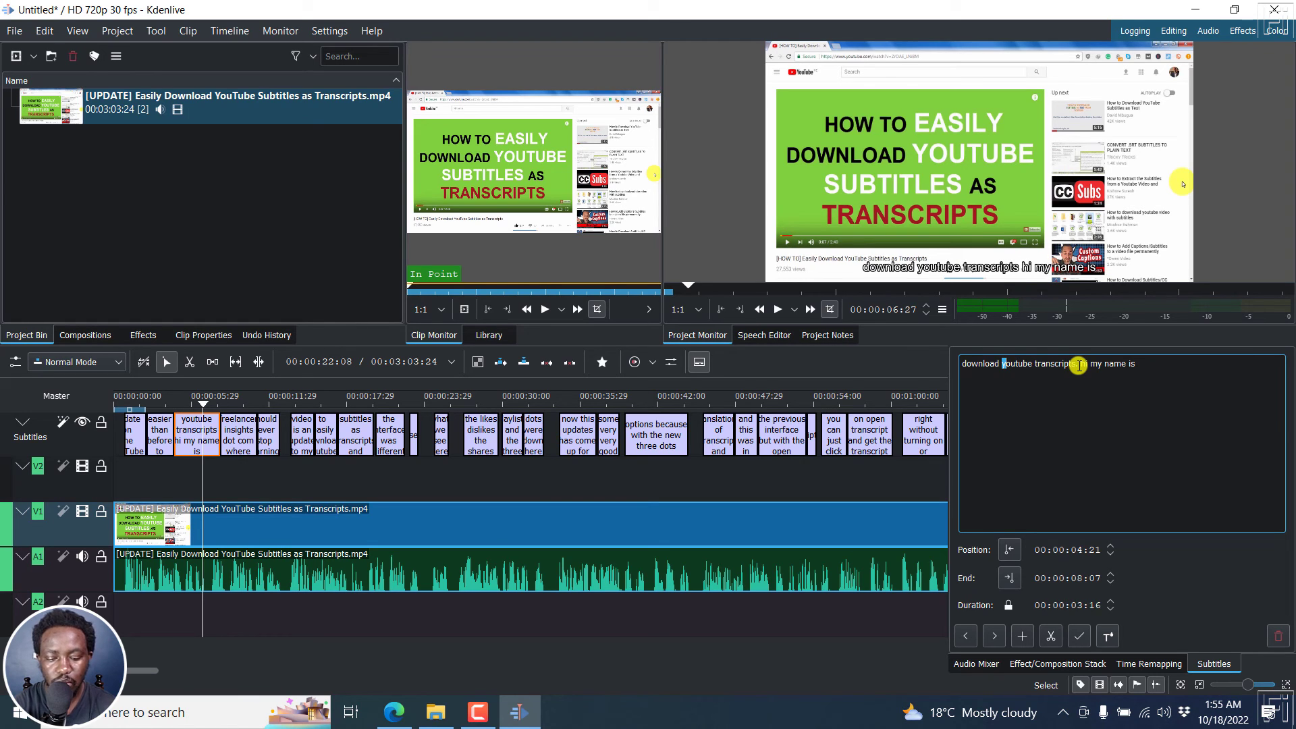
{"action": "type", "text": "YouT"}
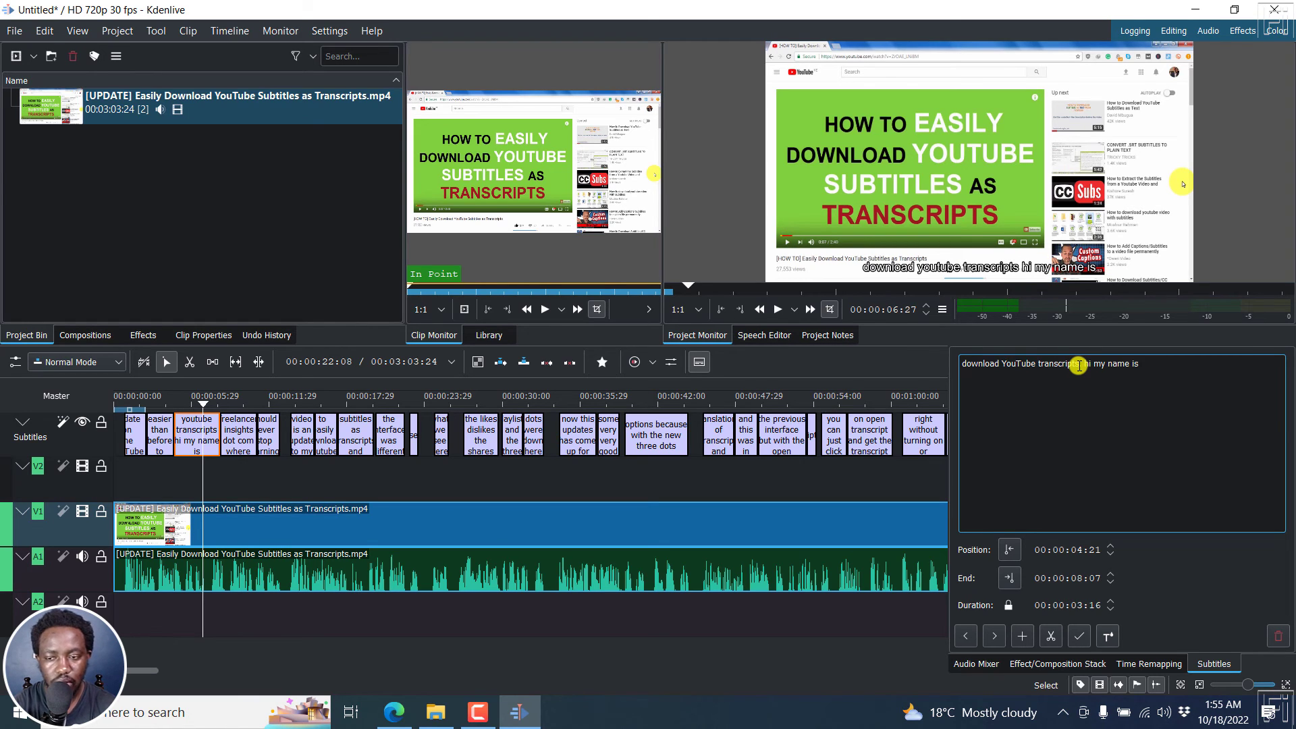
{"action": "left_click", "coordinate": [1087, 364]}
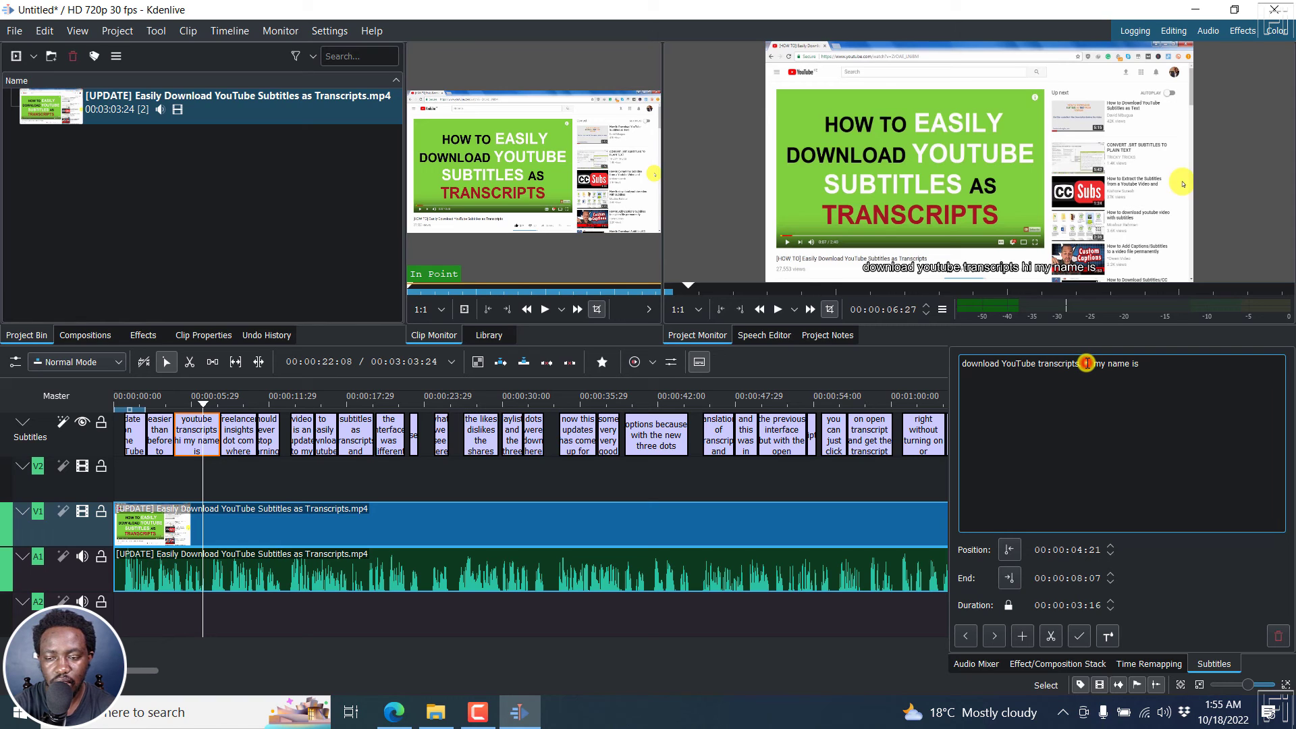
{"action": "key", "text": "shift+Right"}
{"action": "type", "text": "H"}
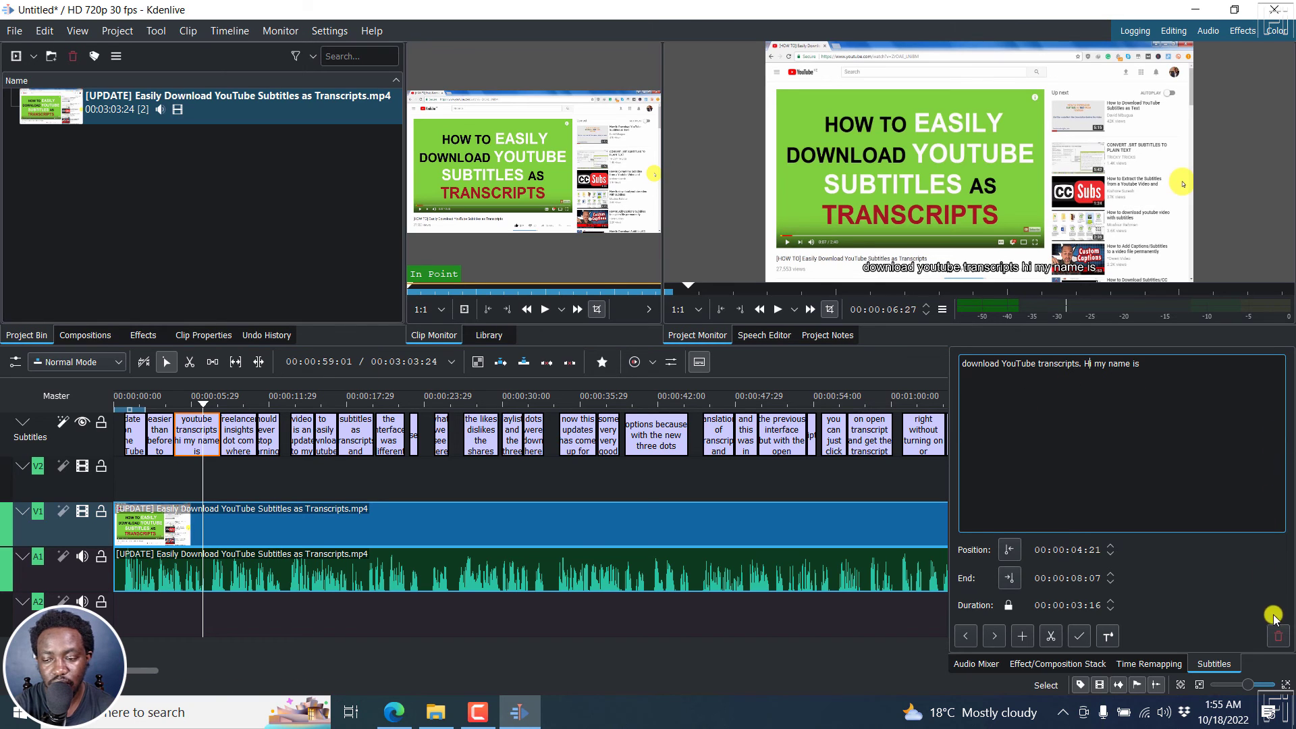
Give the subtitles an opaque background and check it on the first subtitle.
{"action": "left_click", "coordinate": [1111, 636]}
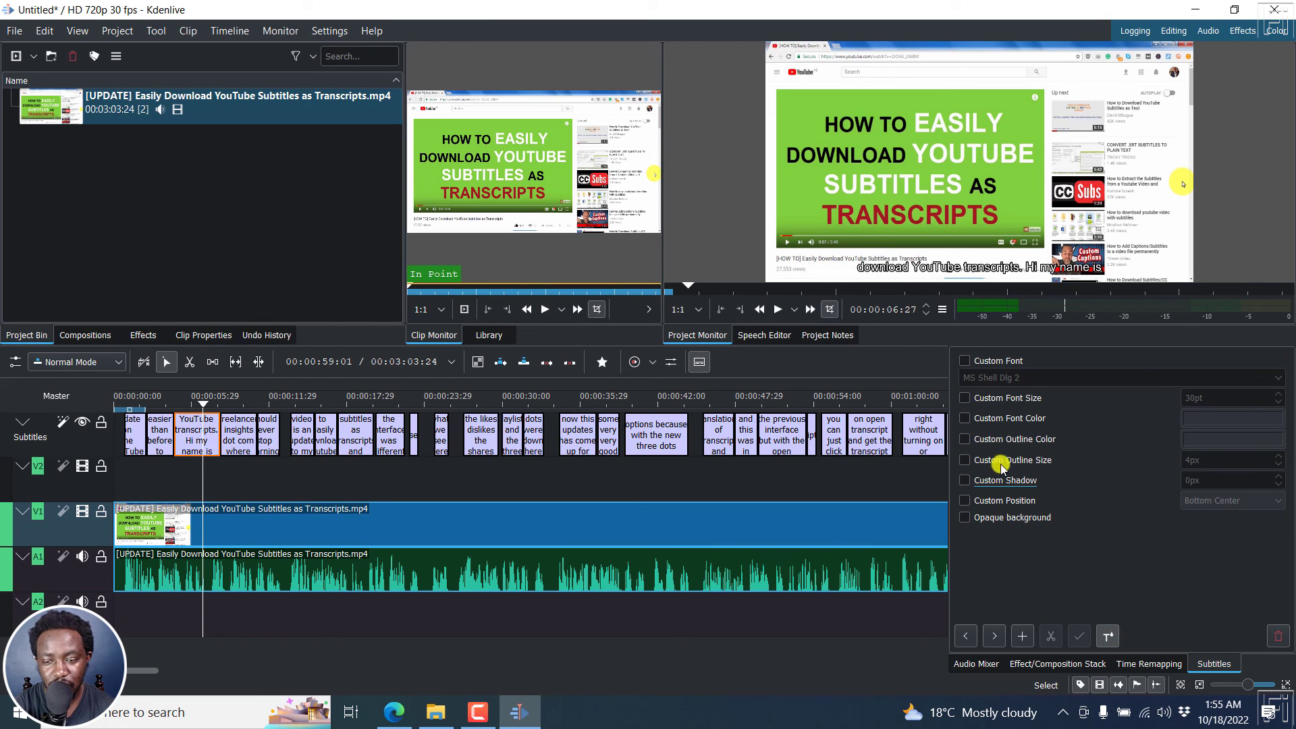
{"action": "left_click", "coordinate": [964, 517]}
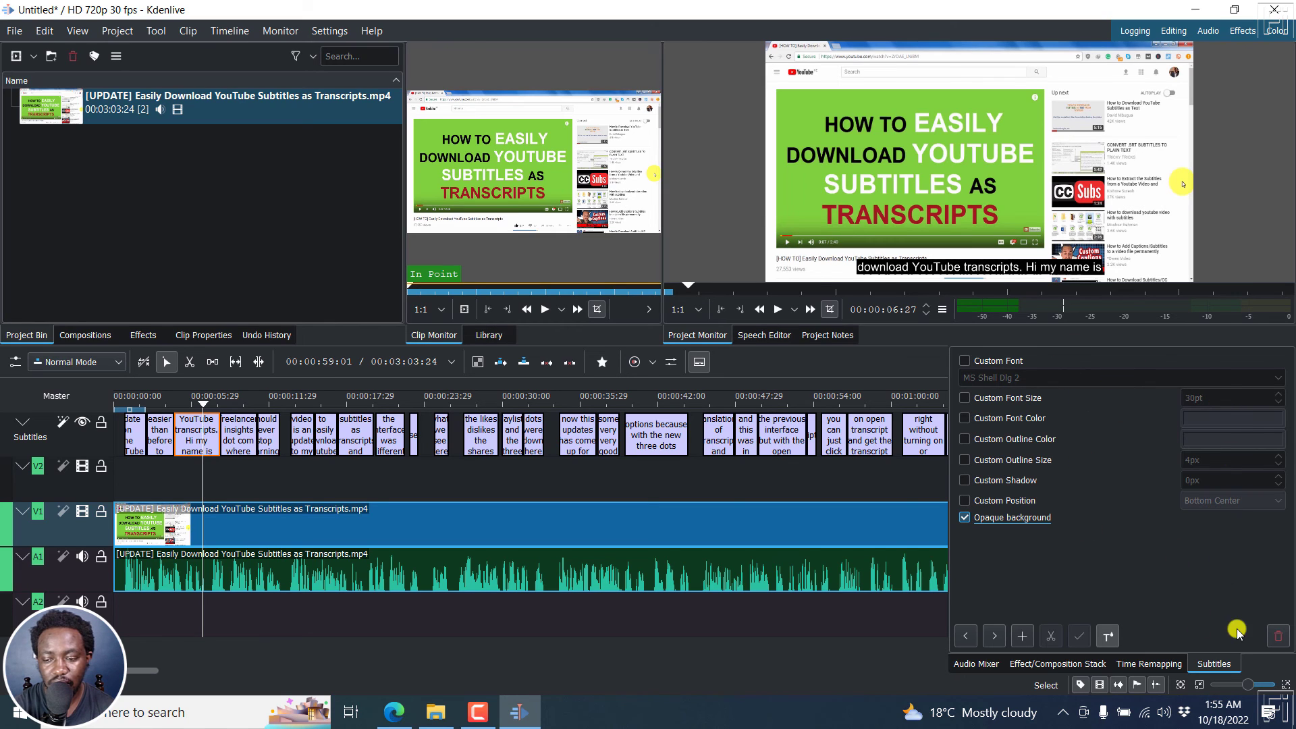
{"action": "left_click", "coordinate": [1108, 636]}
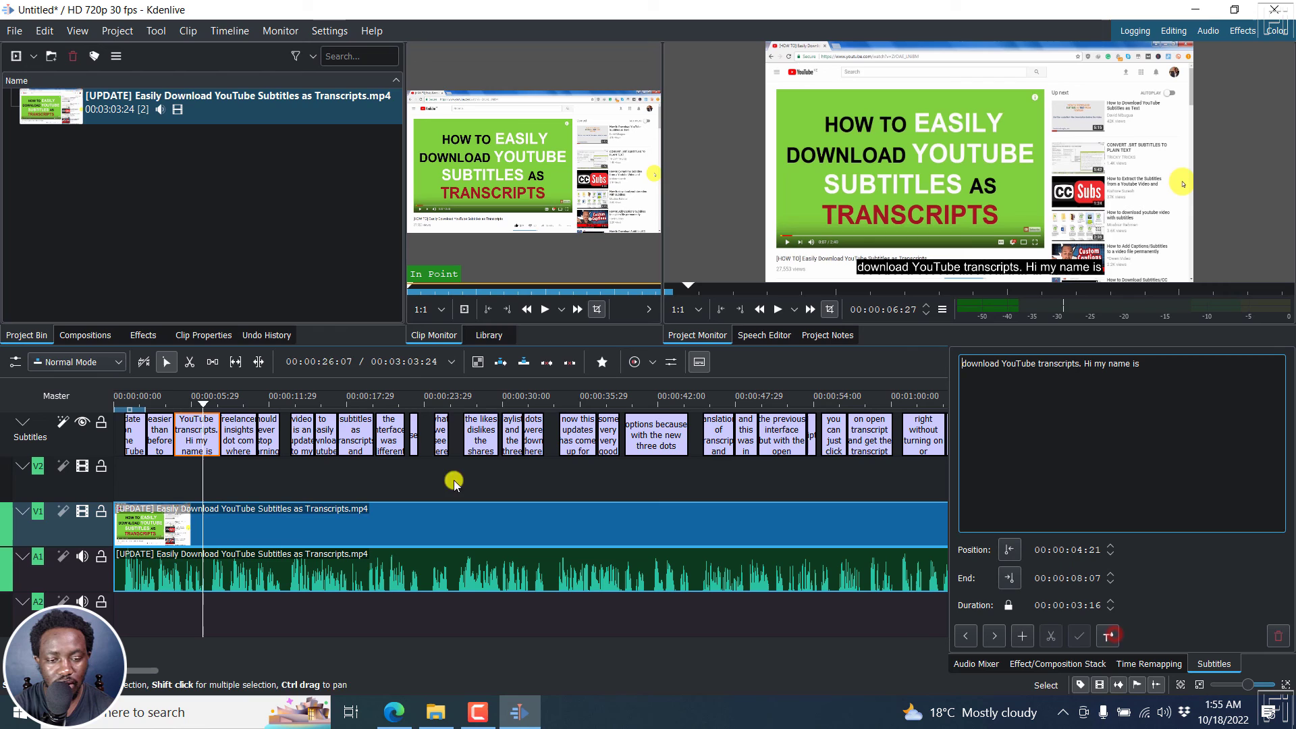
{"action": "left_click", "coordinate": [135, 408]}
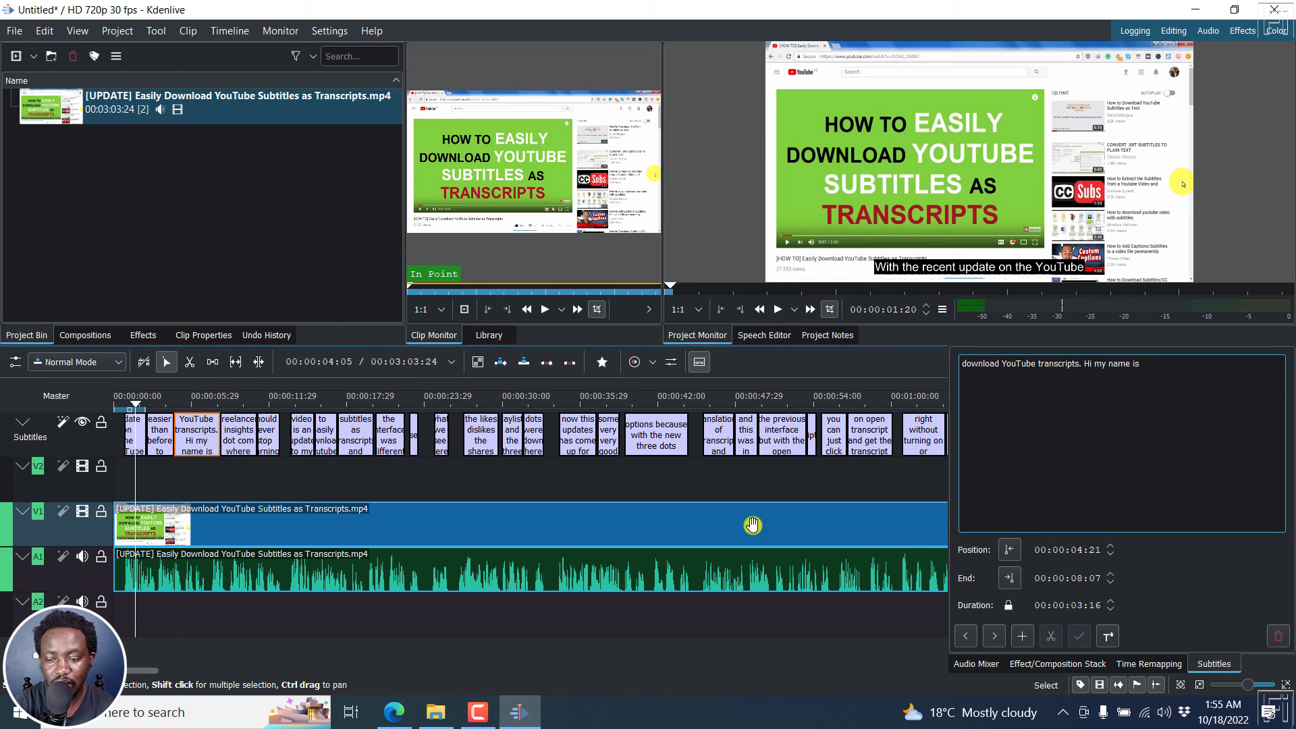
Turn on Custom Outline Color and set it to red (#aa0000).
{"action": "left_click", "coordinate": [1108, 636]}
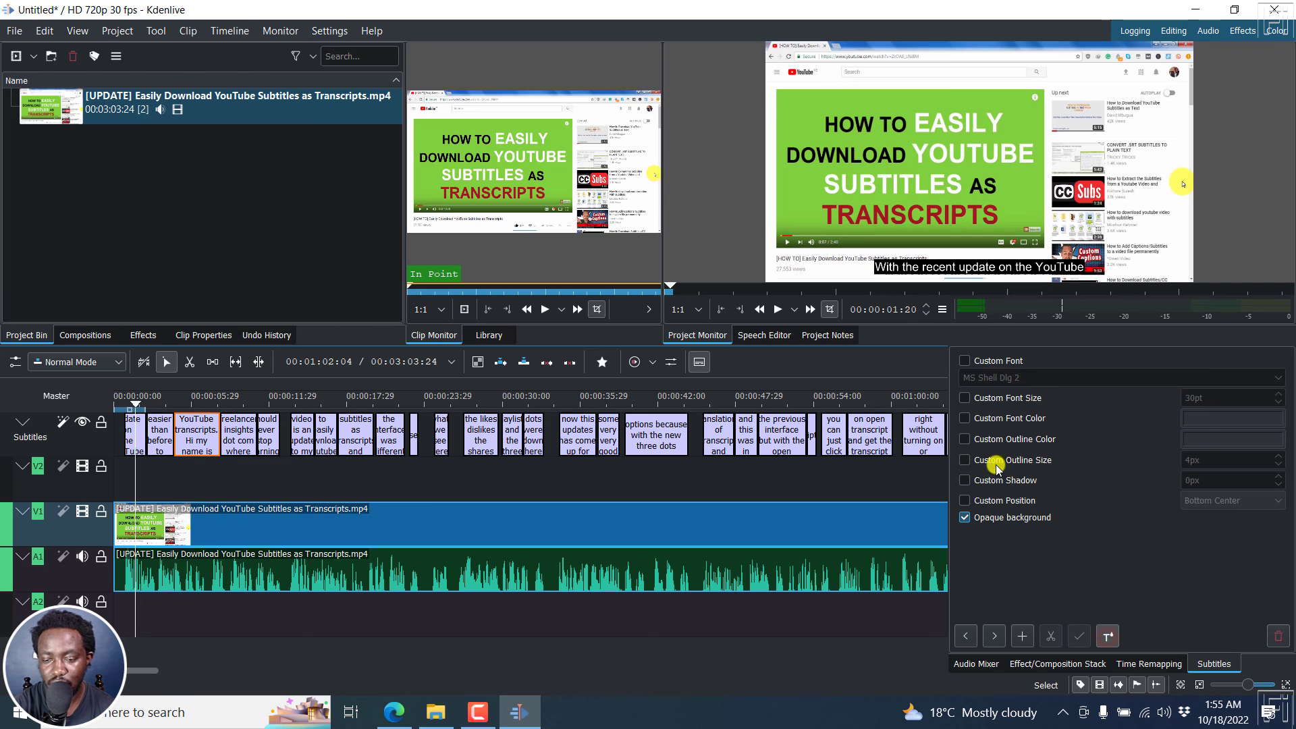
{"action": "left_click", "coordinate": [966, 439]}
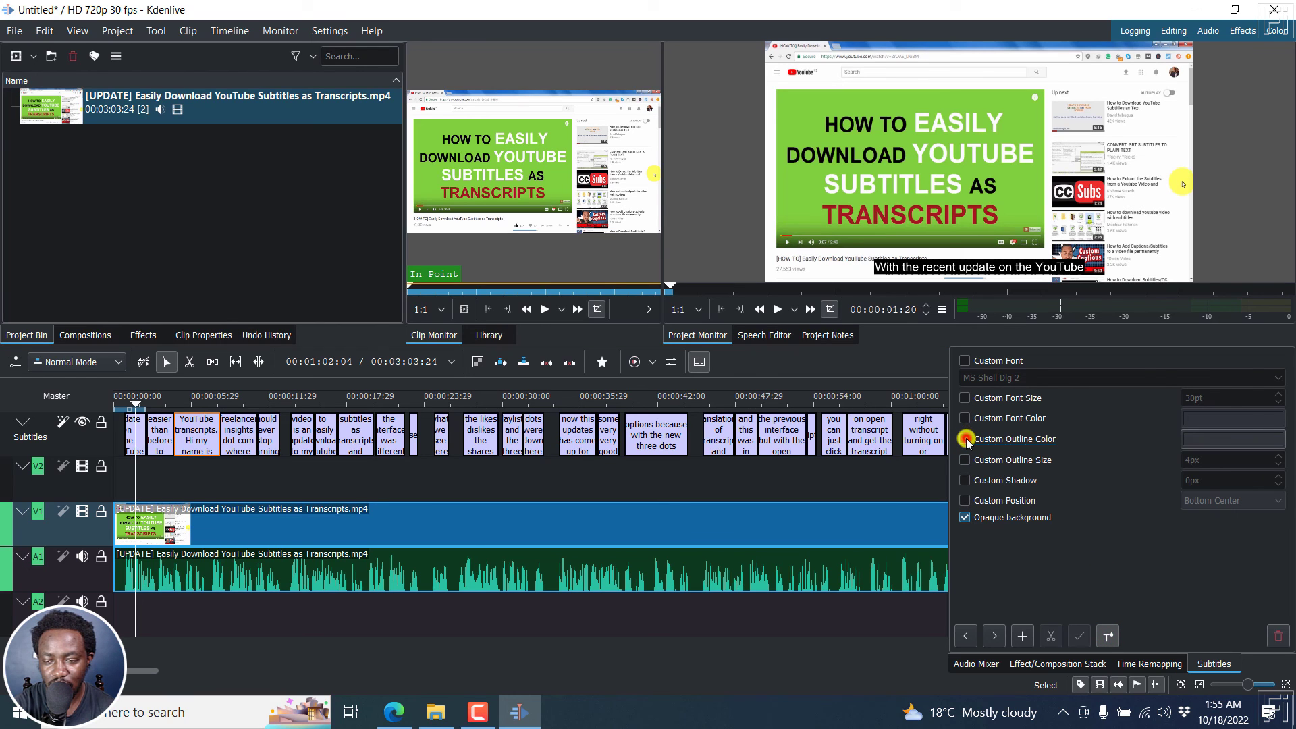
{"action": "left_click", "coordinate": [1234, 445]}
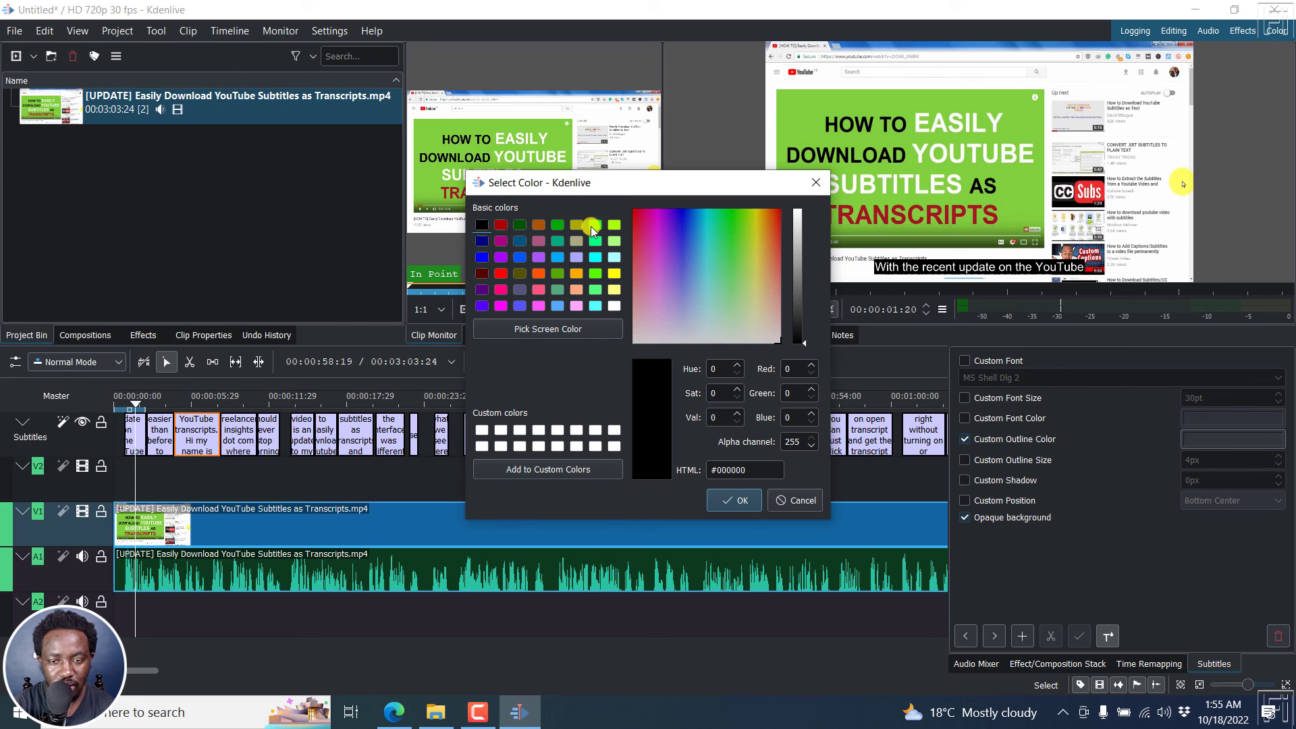
{"action": "left_click", "coordinate": [501, 225]}
{"action": "left_click", "coordinate": [734, 500]}
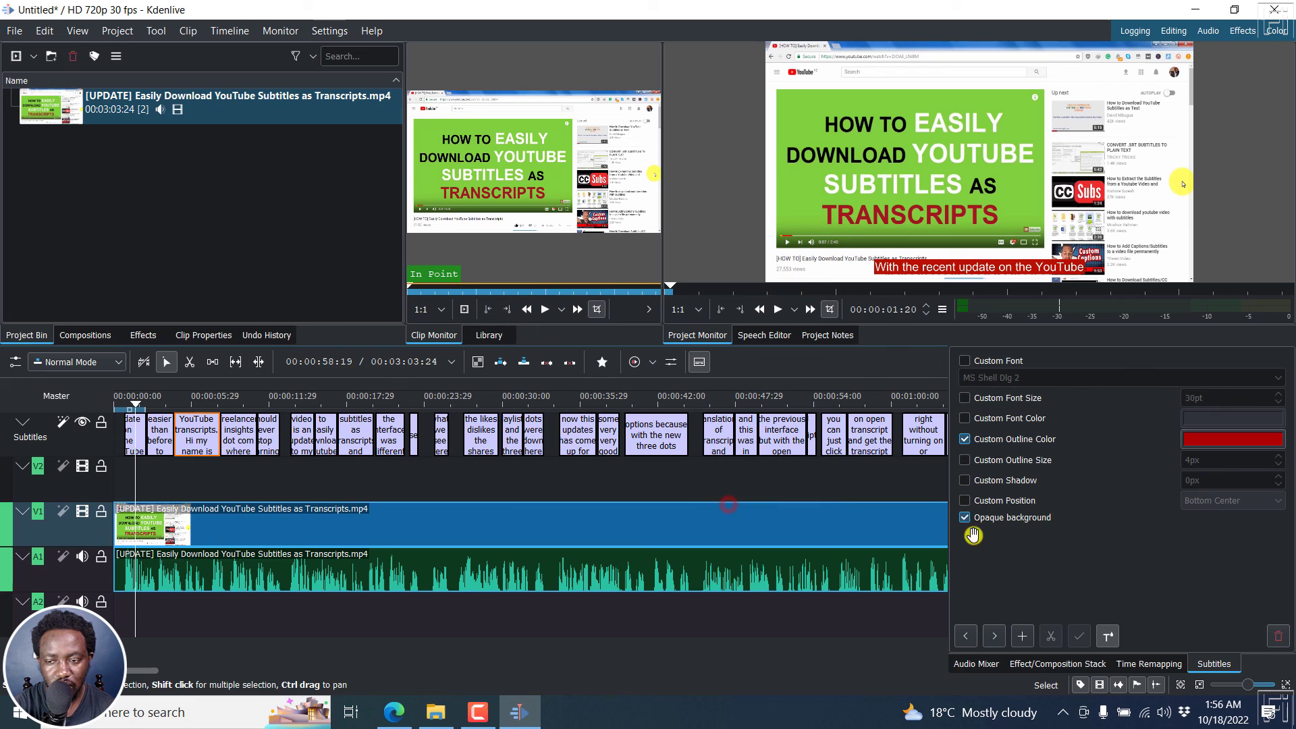
Play the timeline from near the start to preview the red-backed subtitle, then return to the subtitle text editor.
{"action": "left_click", "coordinate": [128, 395]}
{"action": "key", "text": "space"}
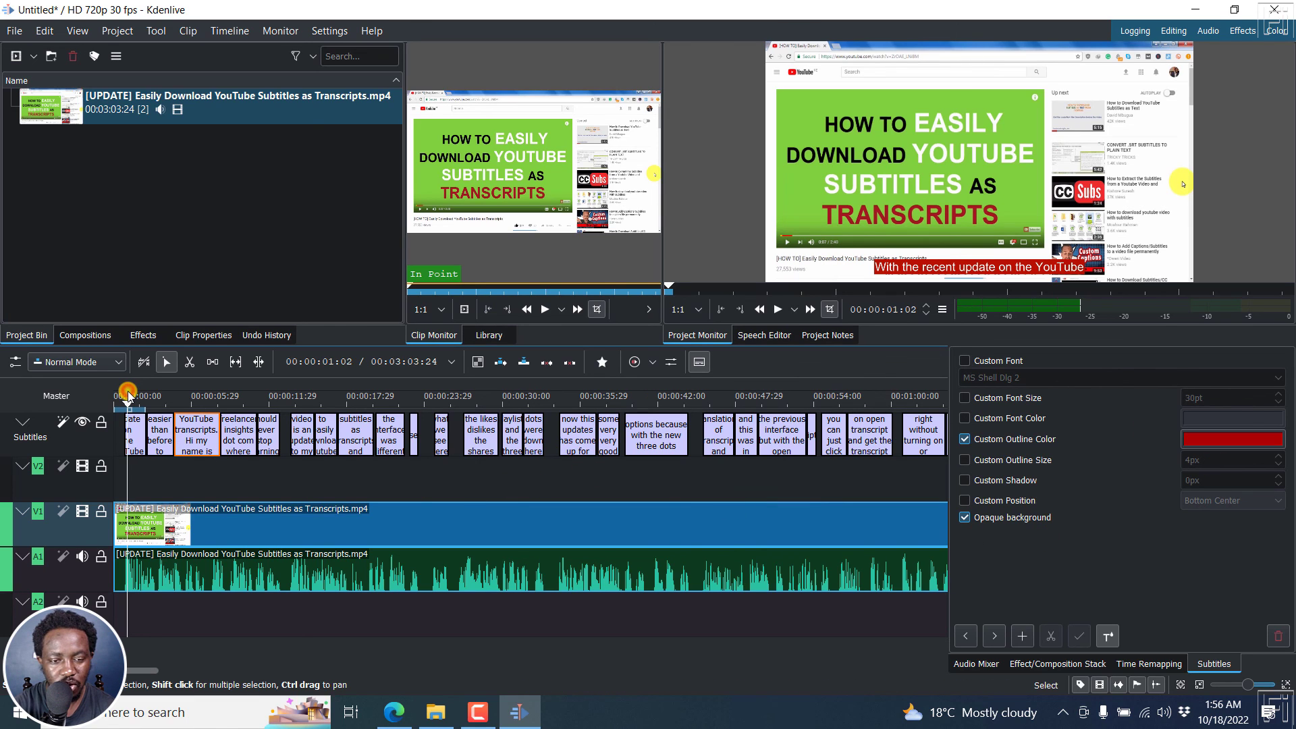
{"action": "key", "text": "space"}
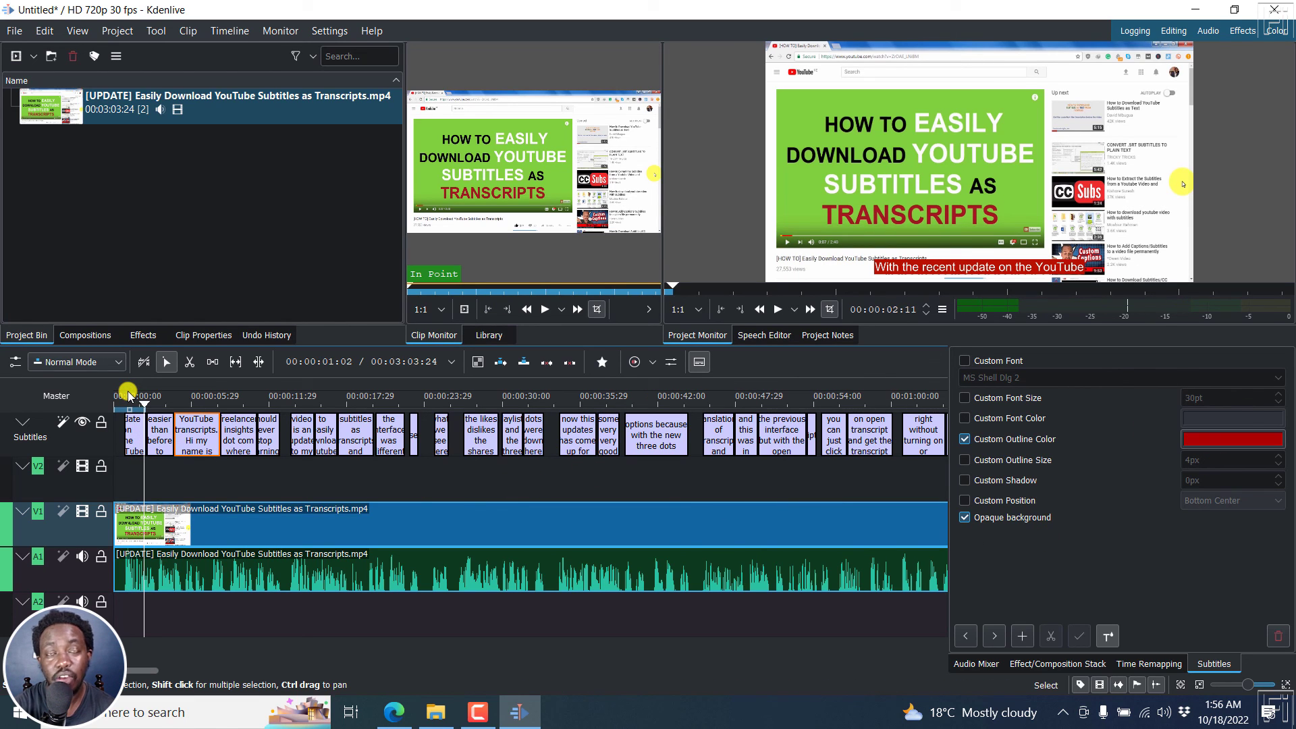
{"action": "left_click", "coordinate": [1103, 638]}
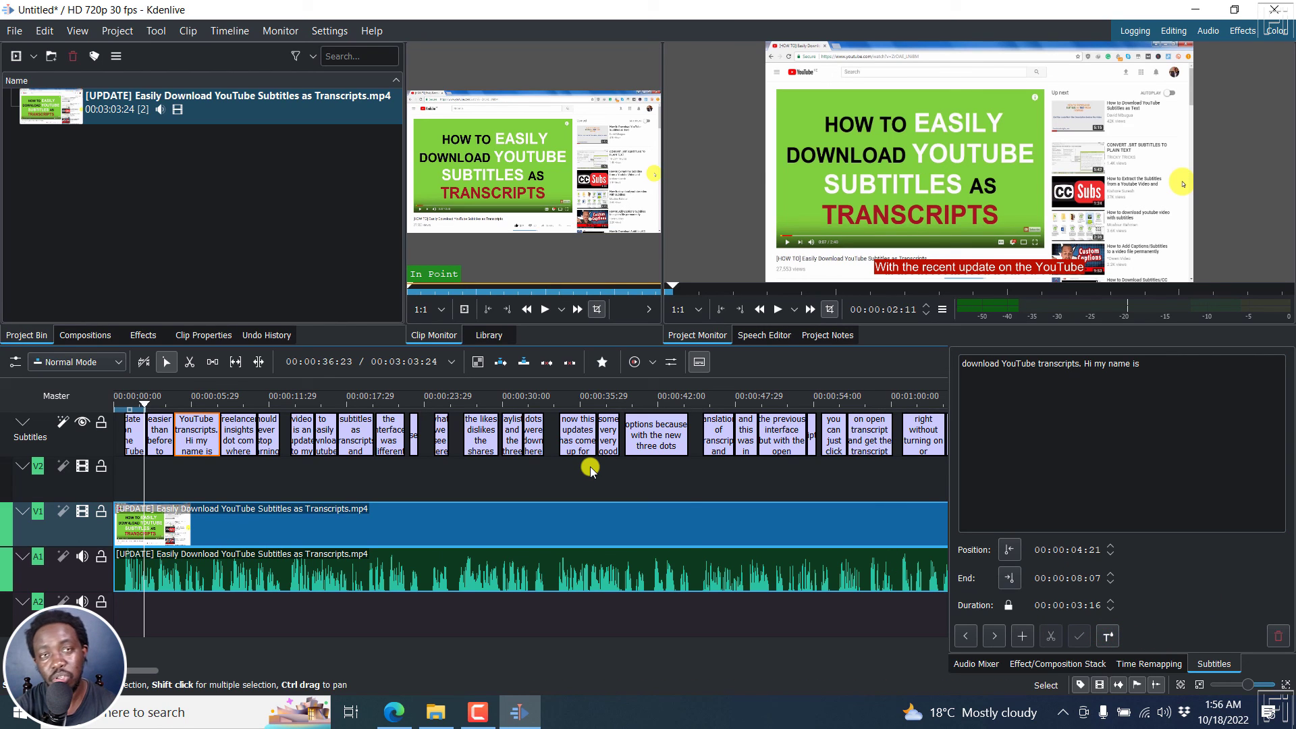